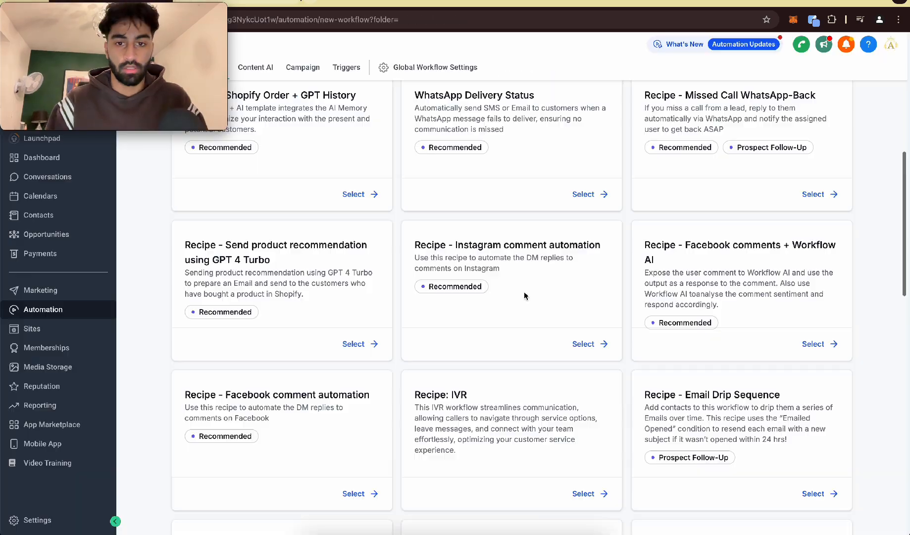
- Find the "Recipe - Fast Five" template among the workflow recipes and select it for a new workflow
{"action": "scroll", "coordinate": [525, 294], "scroll_direction": "down", "scroll_amount": 5}
{"action": "scroll", "coordinate": [528, 402], "scroll_direction": "down", "scroll_amount": 3}
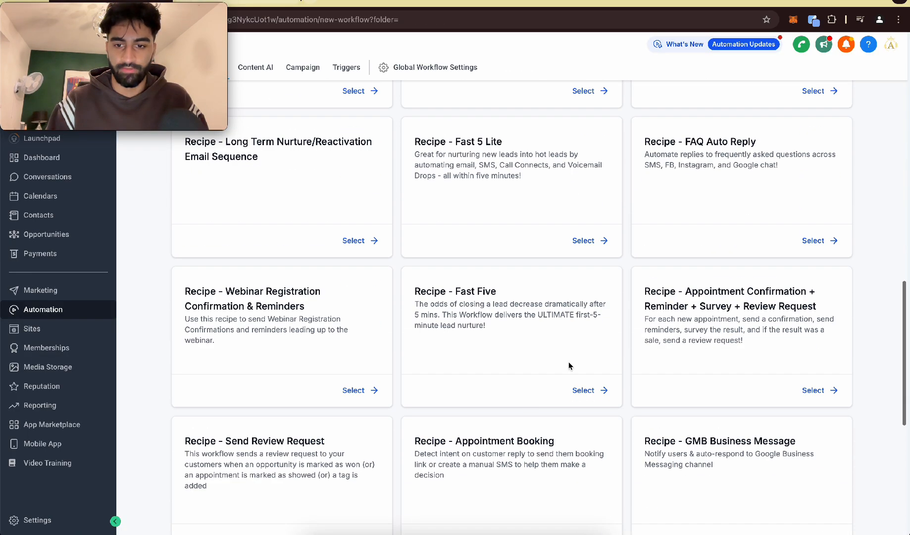
{"action": "left_click", "coordinate": [584, 387]}
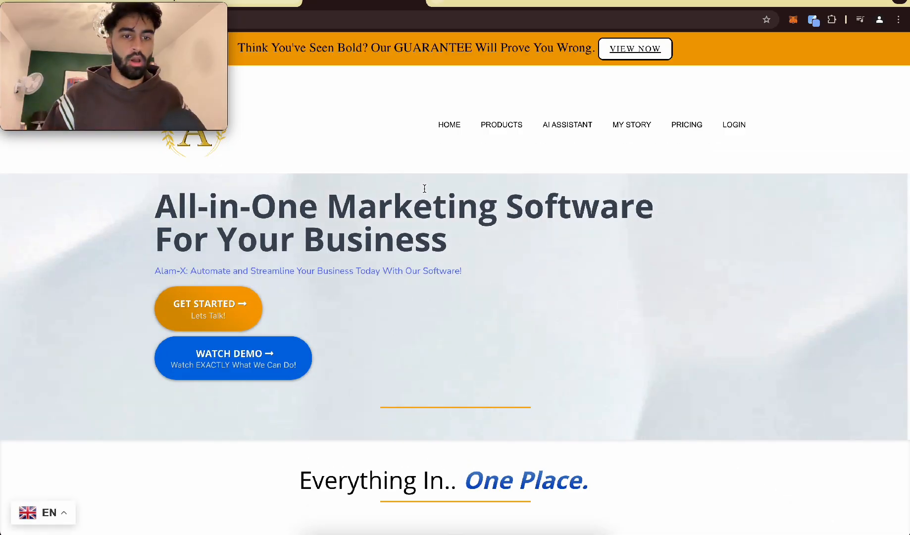
- Look through the Alam-X website's home page, from the hero section to the product features
{"action": "scroll", "coordinate": [291, 325], "scroll_direction": "down", "scroll_amount": 8}
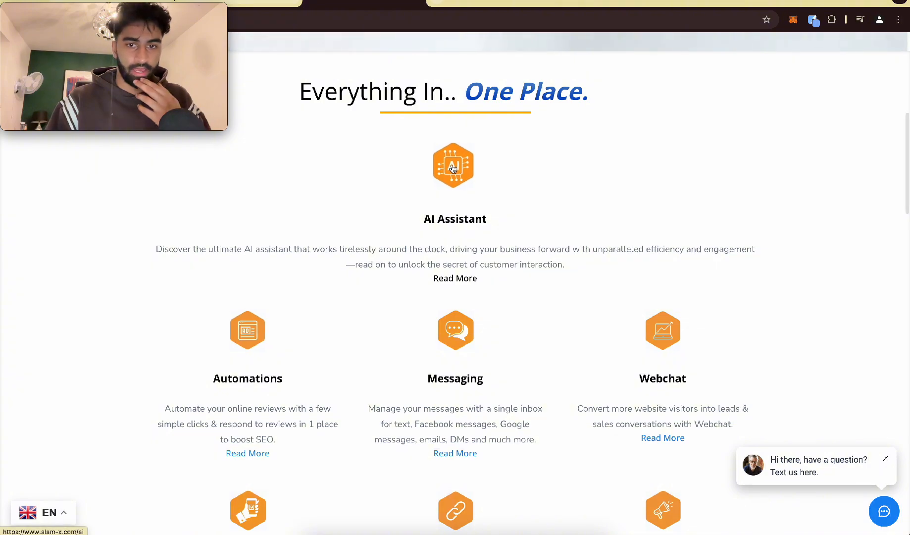
{"action": "scroll", "coordinate": [591, 370], "scroll_direction": "down", "scroll_amount": 8}
{"action": "scroll", "coordinate": [592, 370], "scroll_direction": "up", "scroll_amount": 15}
{"action": "scroll", "coordinate": [593, 371], "scroll_direction": "up", "scroll_amount": 2}
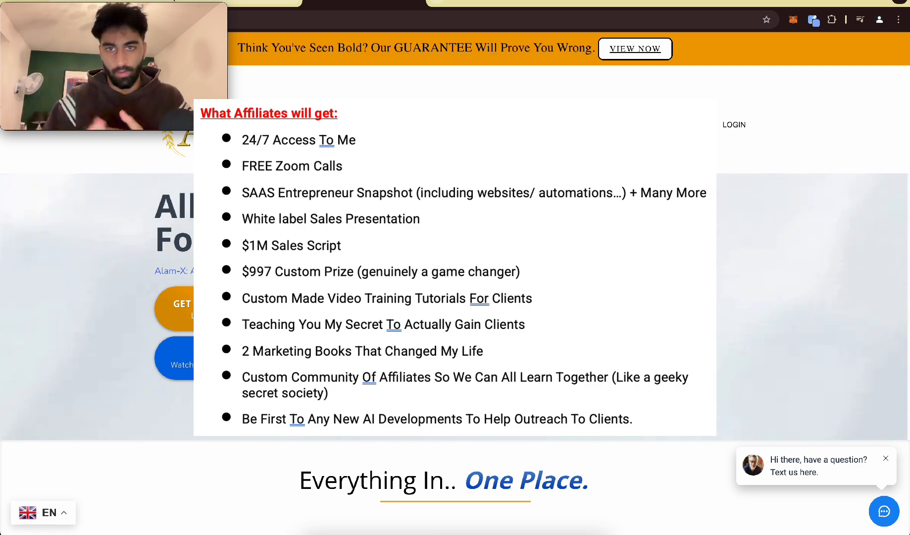
{"action": "scroll", "coordinate": [455, 283], "scroll_direction": "down", "scroll_amount": 1}
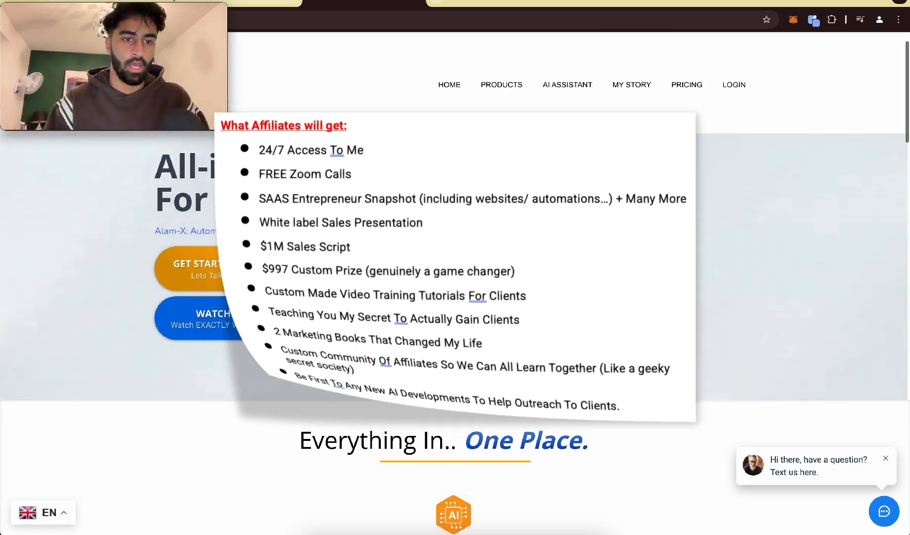
{"action": "left_click_drag", "start_coordinate": [186, 230], "coordinate": [127, 233]}
{"action": "left_click", "coordinate": [128, 233]}
{"action": "scroll", "coordinate": [421, 237], "scroll_direction": "down", "scroll_amount": 10}
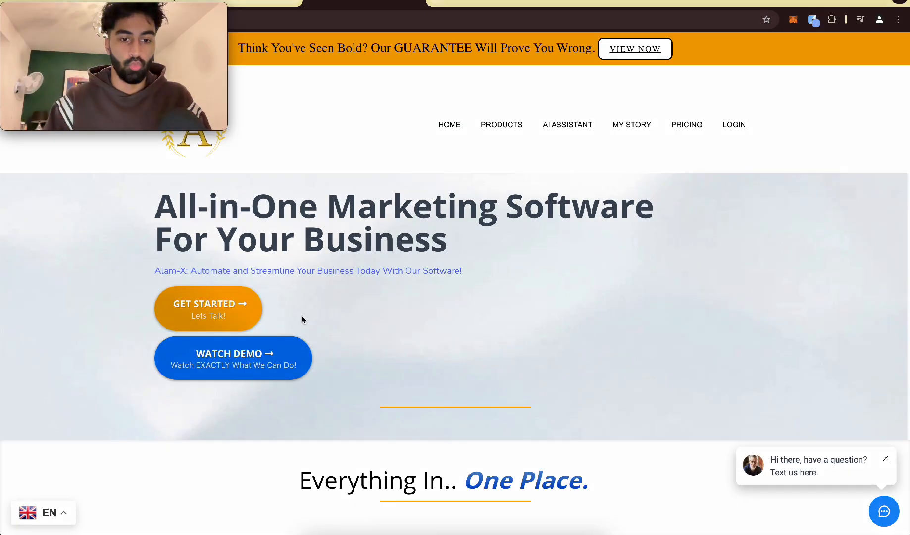
- Open the Demo Access form on the Alam-X home page and examine its fields
{"action": "left_click", "coordinate": [275, 347]}
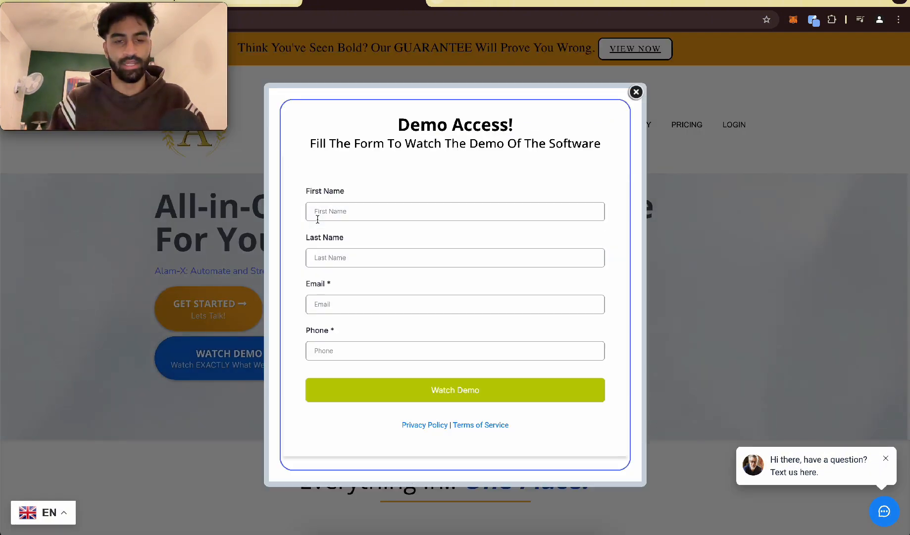
{"action": "left_click", "coordinate": [348, 214]}
{"action": "left_click", "coordinate": [413, 149]}
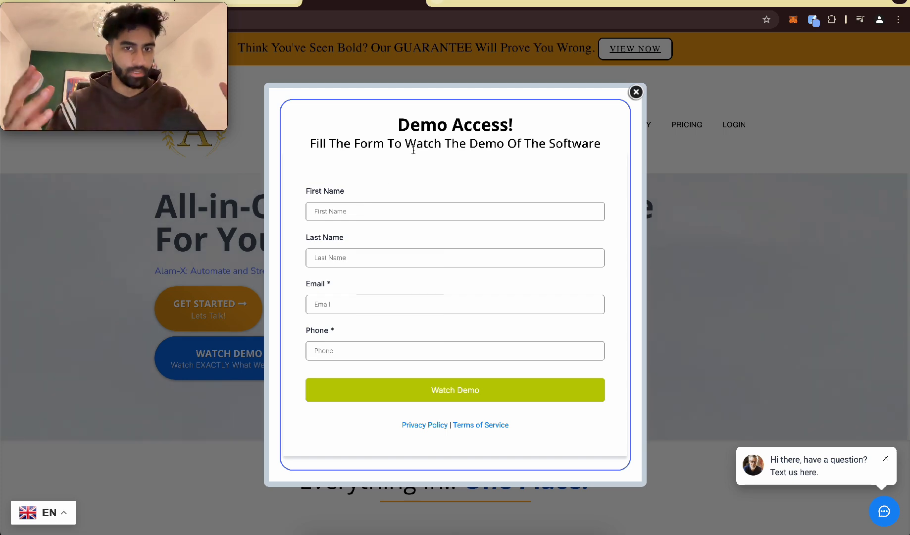
- Return to the Recipe - Fast Five workflow and accept the "If/Else conditions" upgrade
{"action": "left_click", "coordinate": [111, 2]}
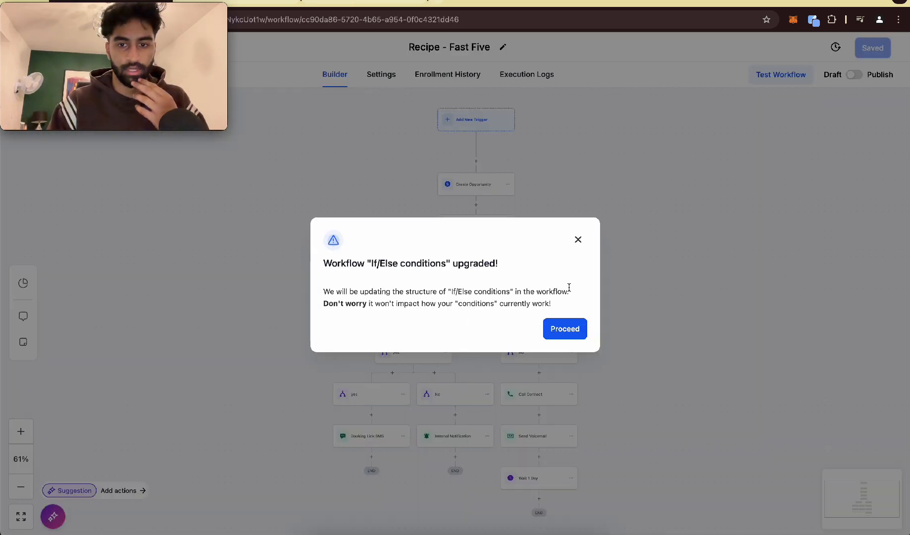
{"action": "left_click", "coordinate": [560, 324]}
- Search the triggers for "form" and choose Form Submitted as the workflow's new trigger
{"action": "scroll", "coordinate": [471, 112], "scroll_direction": "up", "scroll_amount": 5}
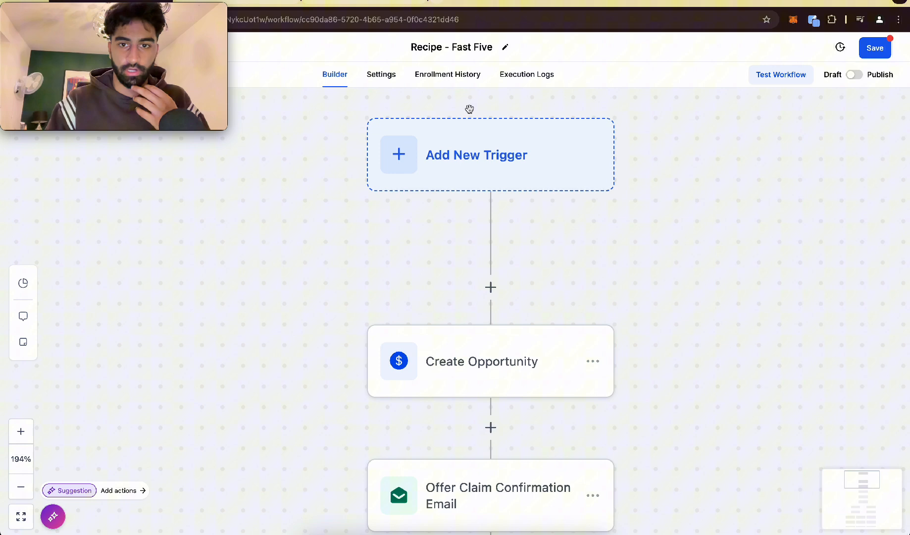
{"action": "left_click", "coordinate": [463, 148]}
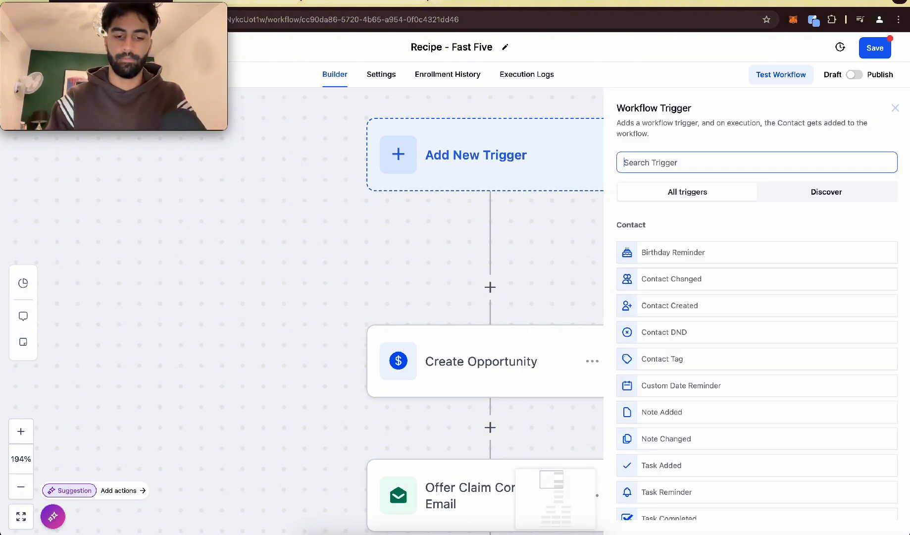
{"action": "type", "text": "form"}
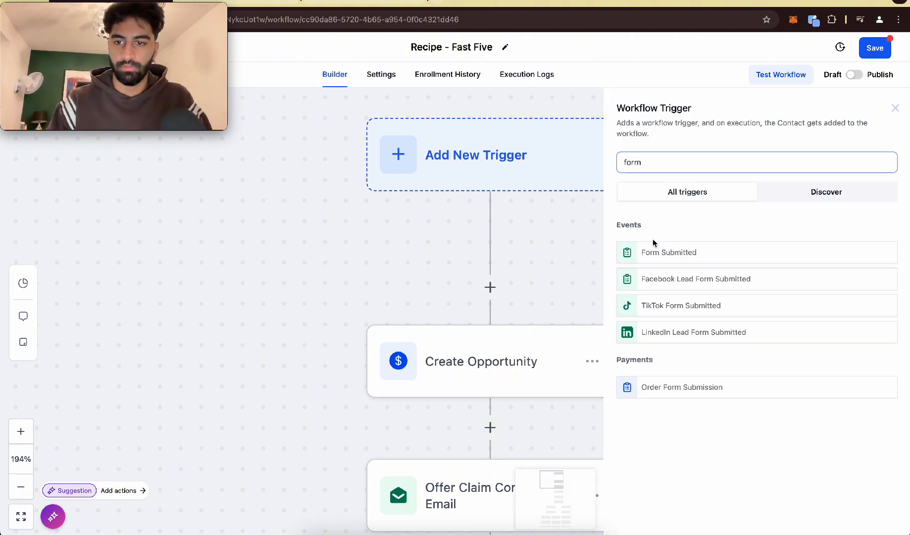
{"action": "left_click", "coordinate": [653, 248]}
- Add a filter limiting the Form Submitted trigger to DEMO FORM, and save the trigger
{"action": "left_click", "coordinate": [473, 264]}
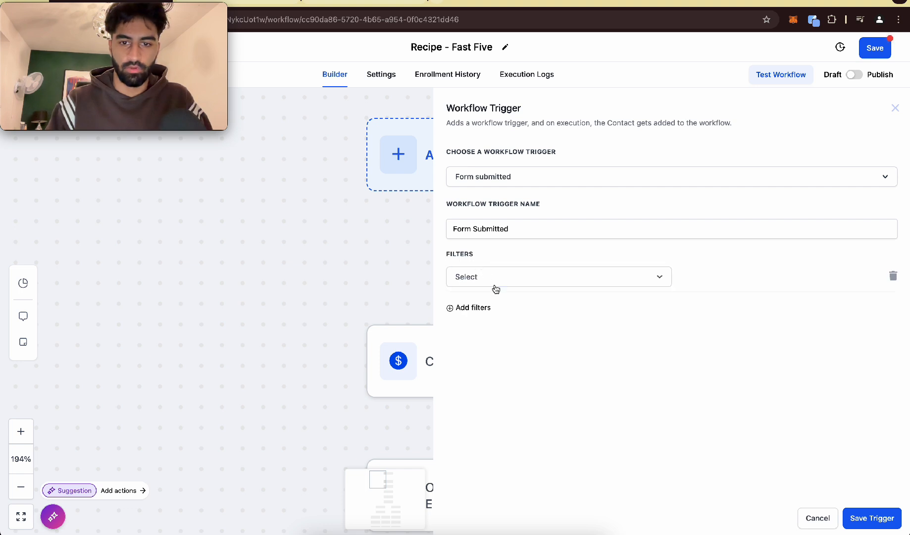
{"action": "left_click", "coordinate": [494, 285]}
{"action": "left_click", "coordinate": [495, 352]}
{"action": "left_click", "coordinate": [699, 281]}
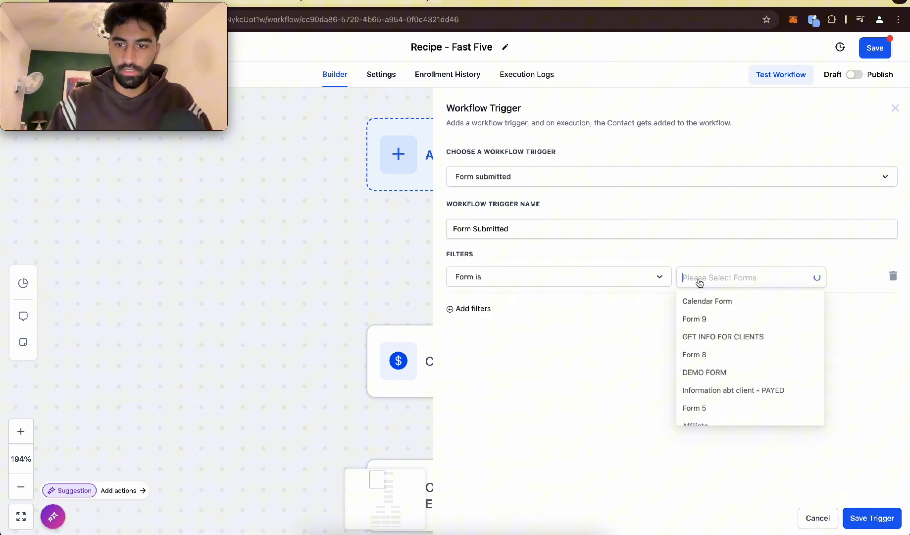
{"action": "left_click", "coordinate": [735, 375]}
{"action": "left_click", "coordinate": [871, 516]}
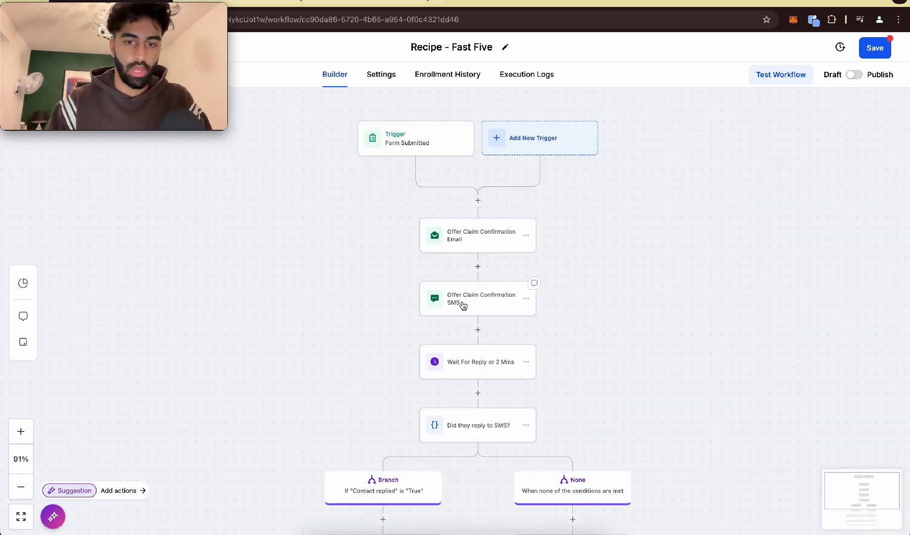
- Write the Offer Claim Confirmation SMS with the sender's Alam-X introduction and "How did you find the softwares demo?", and save the action
{"action": "left_click", "coordinate": [463, 304]}
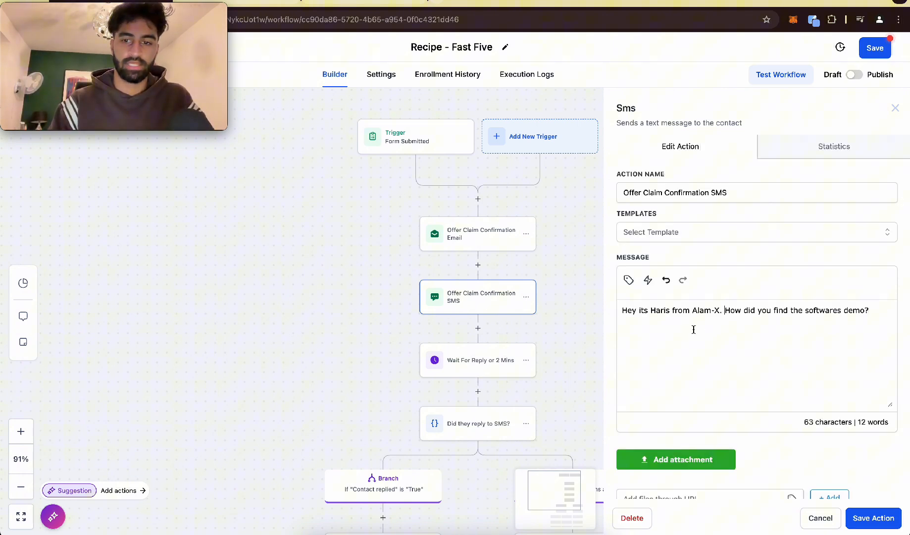
{"action": "left_click_drag", "start_coordinate": [666, 311], "coordinate": [868, 314]}
{"action": "left_click", "coordinate": [741, 312]}
{"action": "left_click", "coordinate": [868, 315]}
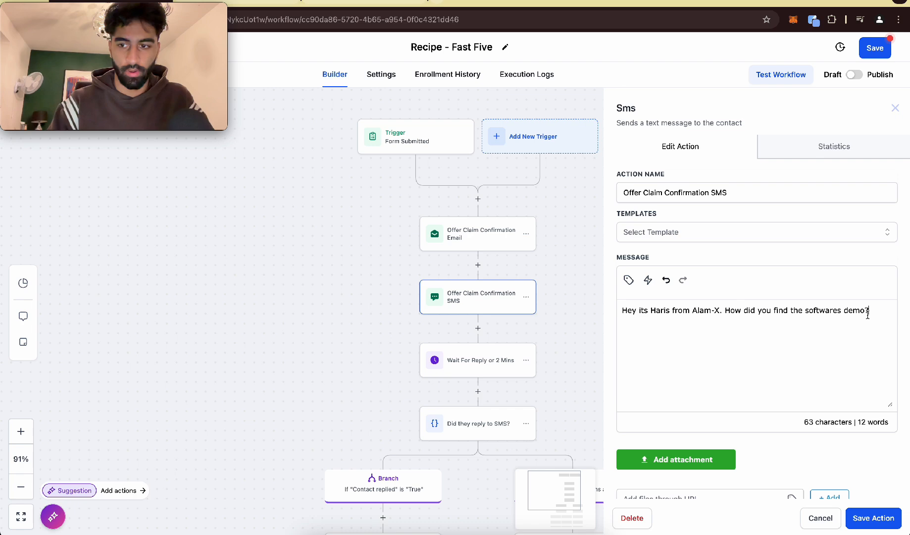
{"action": "left_click", "coordinate": [855, 518]}
- Review the timeout and reply settings of the "Wait For Reply or 2 Mins" action and save it
{"action": "scroll", "coordinate": [545, 371], "scroll_direction": "down", "scroll_amount": 1}
{"action": "left_click", "coordinate": [476, 323]}
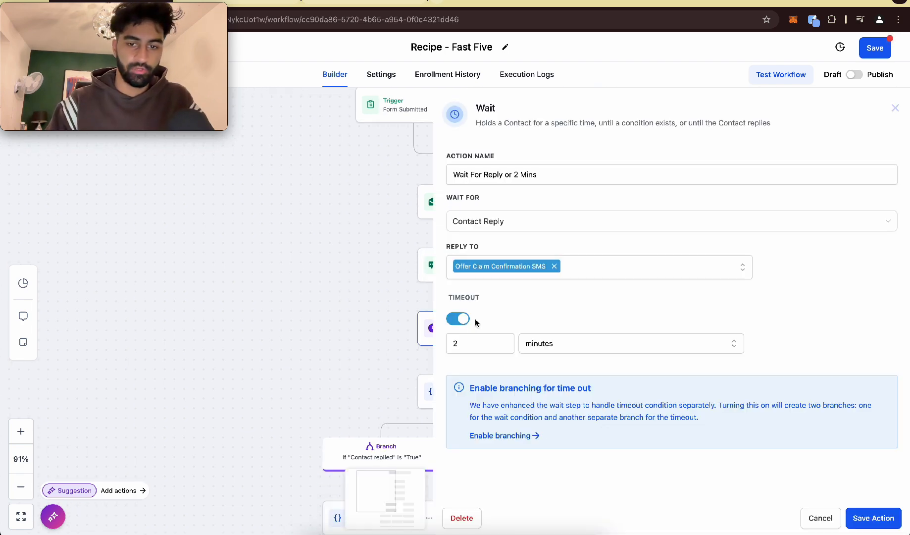
{"action": "left_click", "coordinate": [890, 526]}
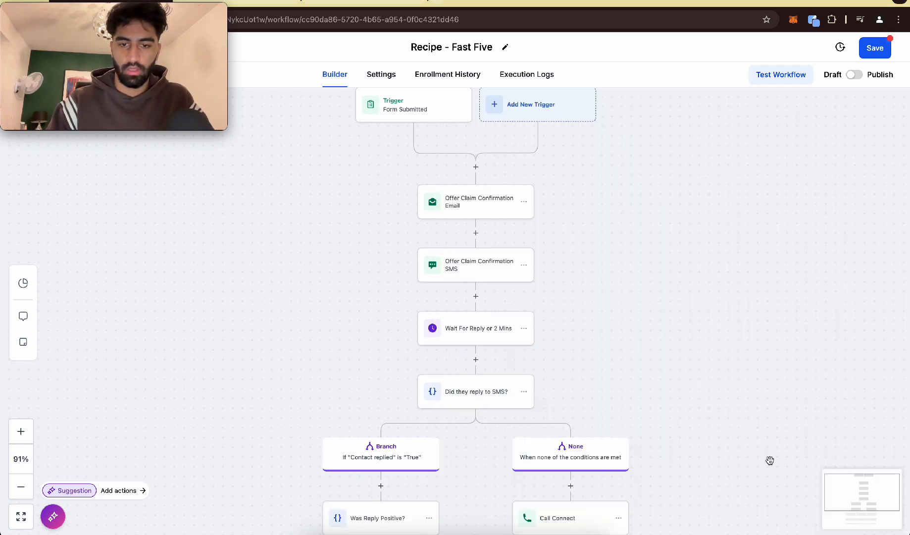
{"action": "left_click", "coordinate": [476, 296]}
{"action": "type", "text": "wai"}
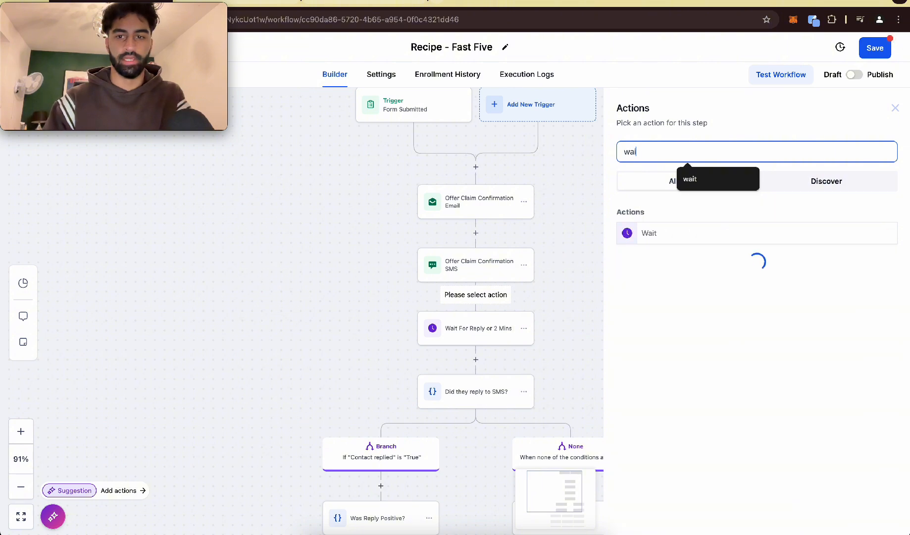
{"action": "left_click", "coordinate": [896, 106]}
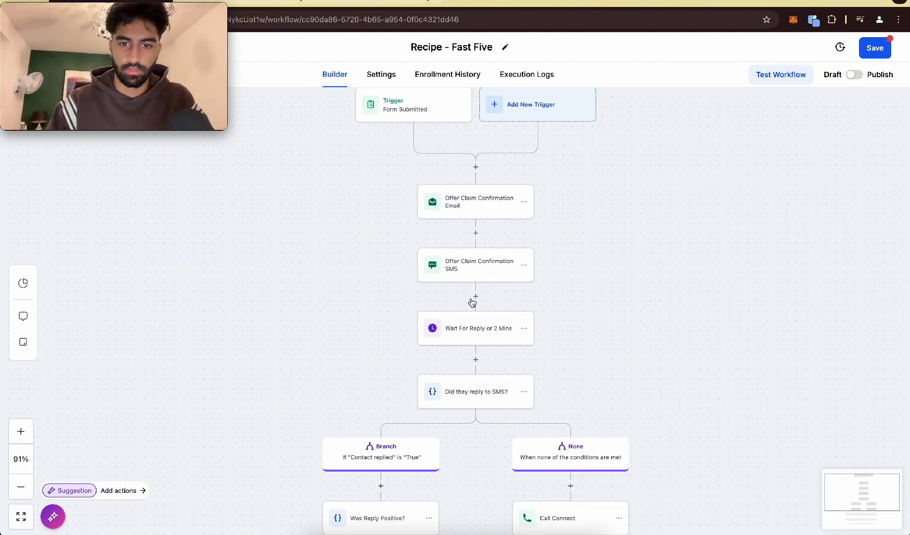
- Review the branches of the "Did they reply to SMS?" condition and save the action
{"action": "scroll", "coordinate": [471, 307], "scroll_direction": "down", "scroll_amount": 3}
{"action": "scroll", "coordinate": [472, 333], "scroll_direction": "down", "scroll_amount": 1}
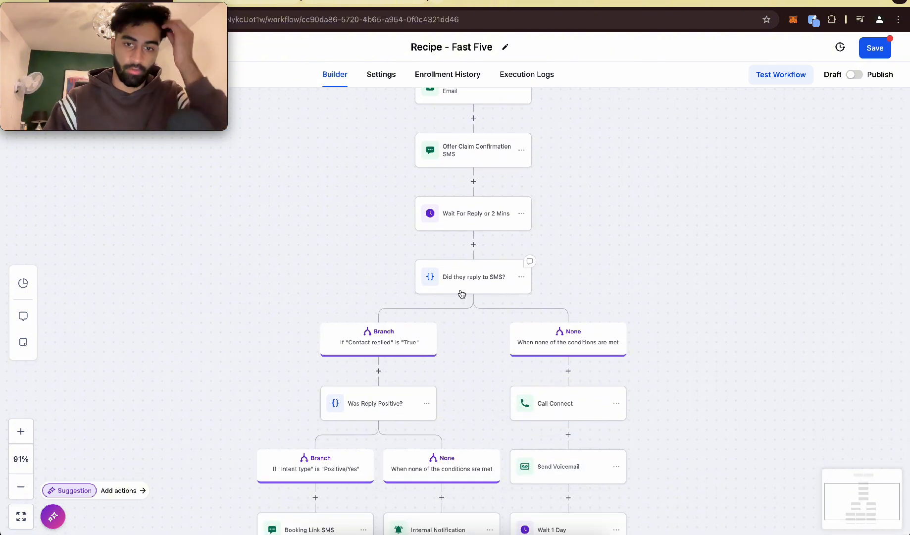
{"action": "left_click", "coordinate": [458, 280]}
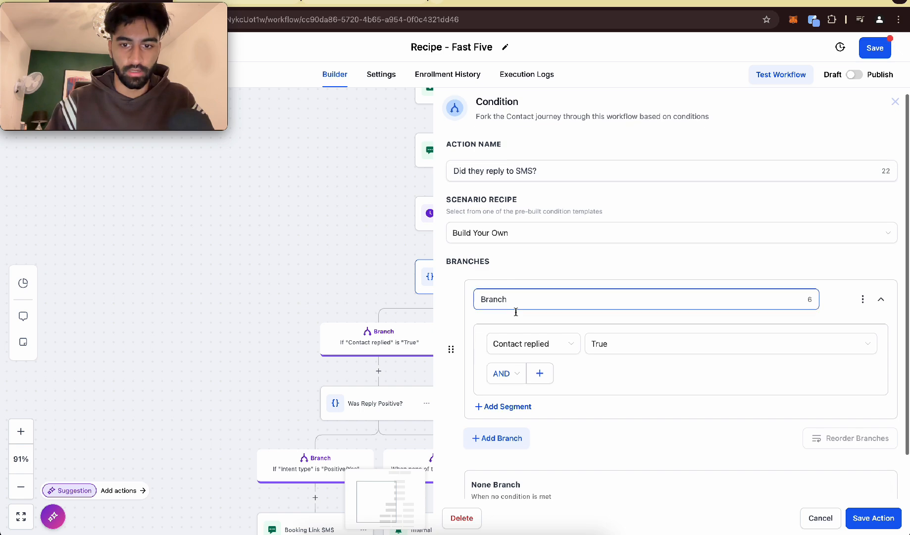
{"action": "scroll", "coordinate": [515, 307], "scroll_direction": "down", "scroll_amount": 2}
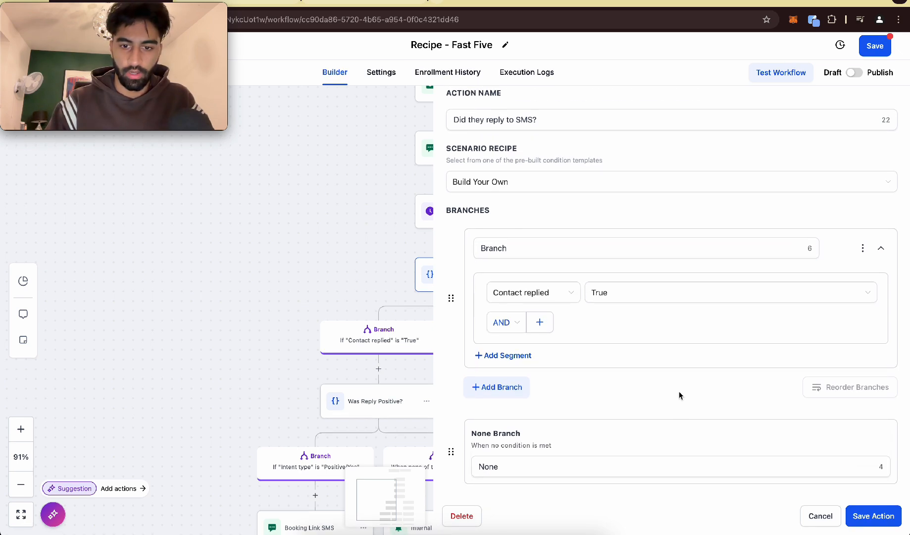
{"action": "left_click", "coordinate": [873, 517]}
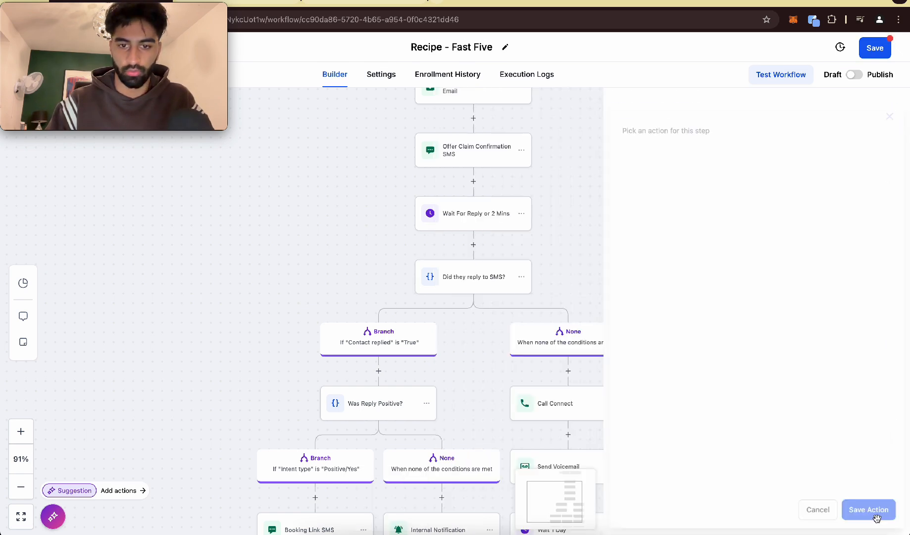
{"action": "left_click", "coordinate": [471, 247]}
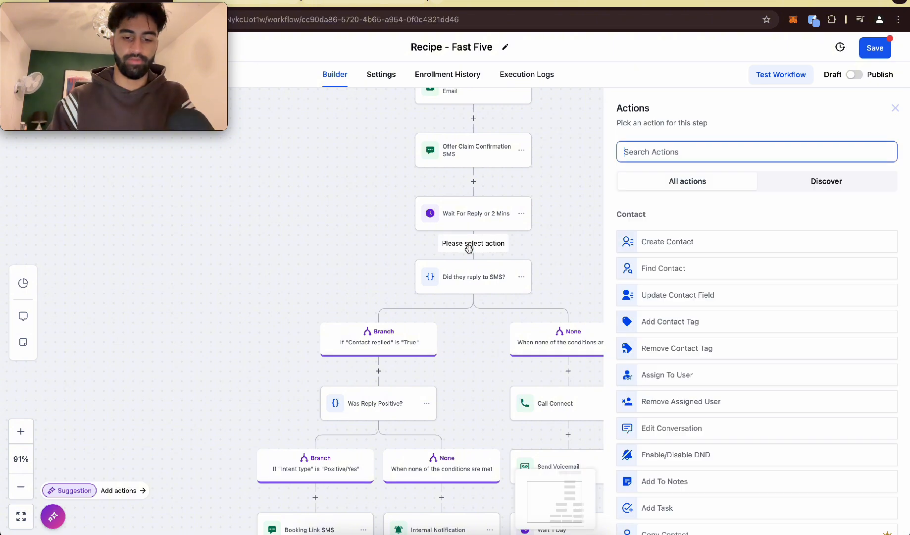
{"action": "type", "text": "o"}
{"action": "key", "text": "BackSpace"}
{"action": "type", "text": "if"}
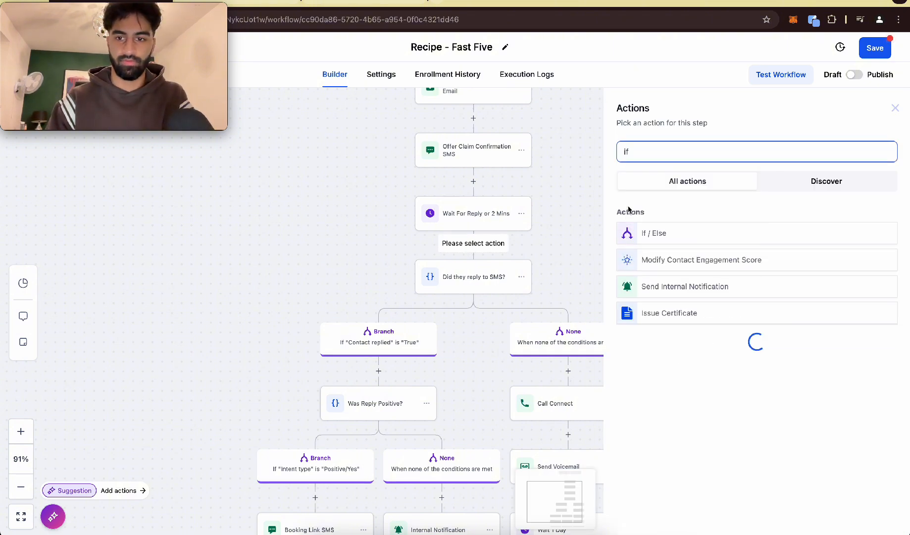
{"action": "key", "text": "Return"}
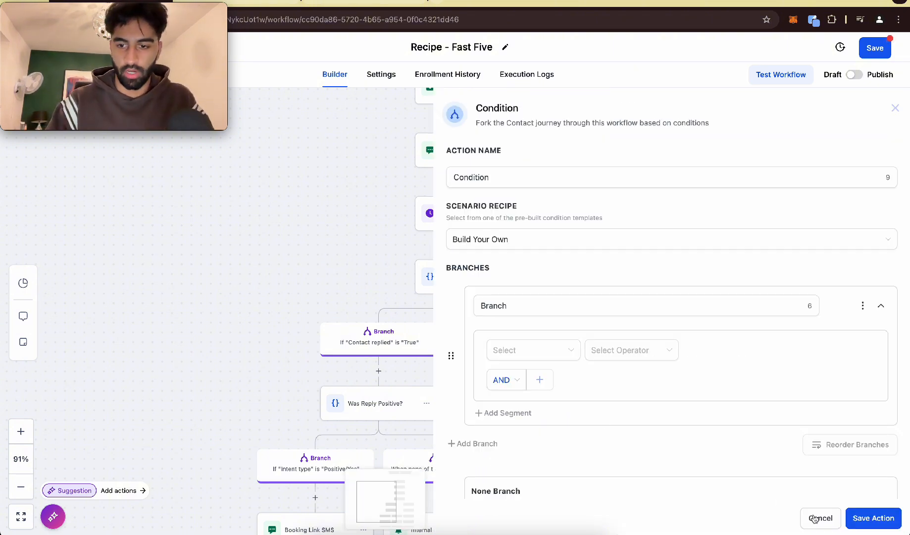
{"action": "left_click", "coordinate": [815, 519]}
- Recheck the "Did they reply to SMS?" condition and examine the paths under its "Contact replied" and None branches
{"action": "left_click", "coordinate": [443, 278]}
{"action": "scroll", "coordinate": [543, 374], "scroll_direction": "down", "scroll_amount": 1}
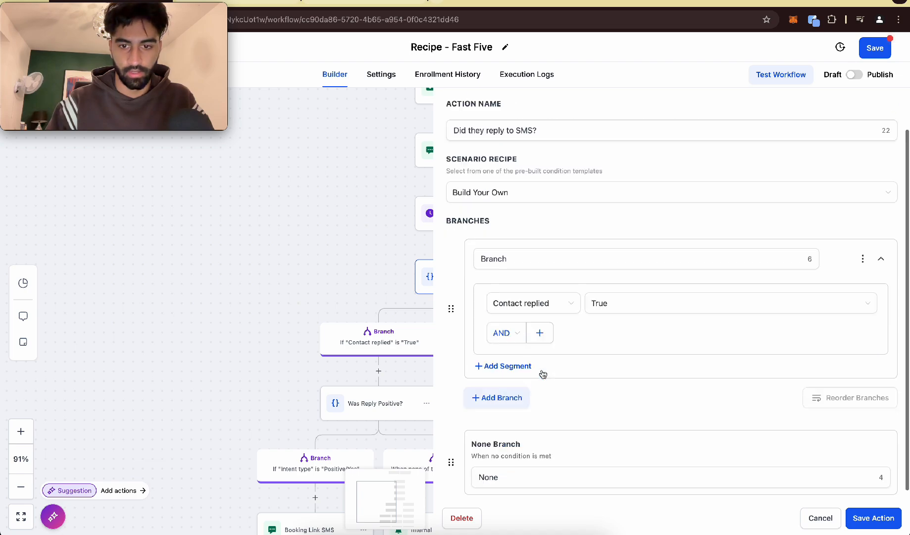
{"action": "scroll", "coordinate": [543, 374], "scroll_direction": "down", "scroll_amount": 1}
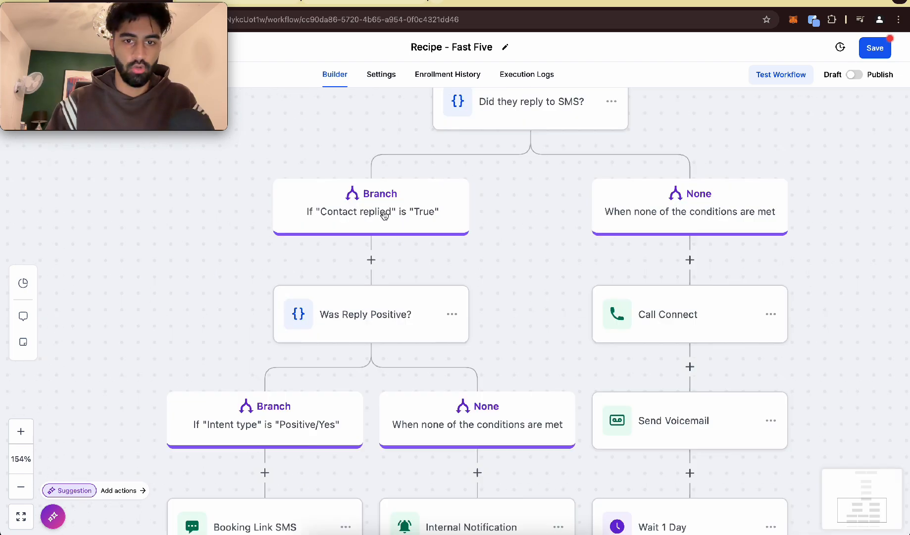
{"action": "scroll", "coordinate": [385, 216], "scroll_direction": "up", "scroll_amount": 5}
{"action": "scroll", "coordinate": [415, 197], "scroll_direction": "down", "scroll_amount": 5}
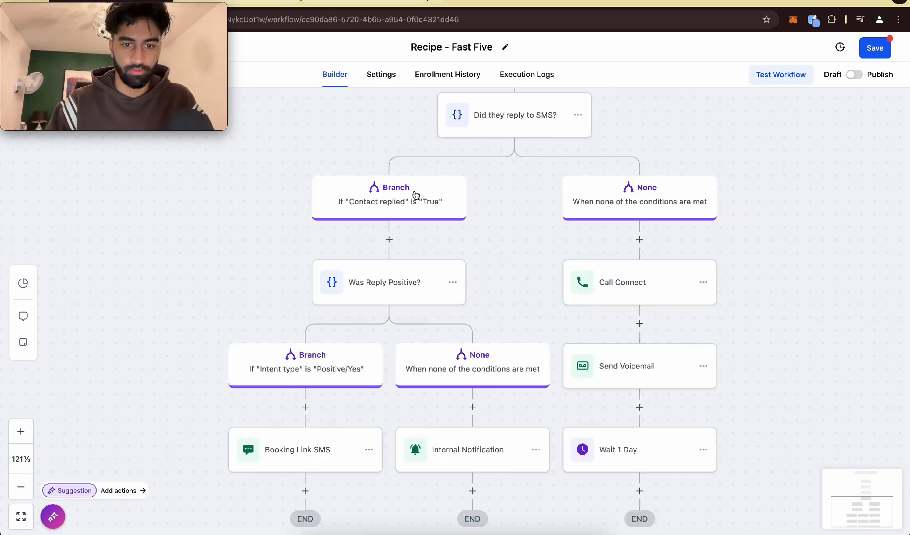
{"action": "scroll", "coordinate": [595, 197], "scroll_direction": "up", "scroll_amount": 5}
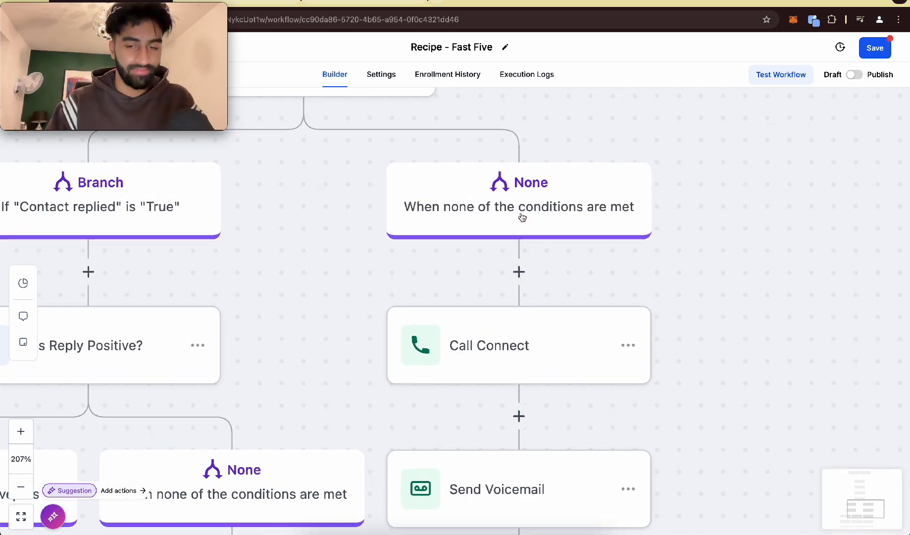
- Set the call timeout of the Call Connect action in the None branch to 20 seconds
{"action": "scroll", "coordinate": [518, 222], "scroll_direction": "down", "scroll_amount": 3}
{"action": "left_click", "coordinate": [504, 279]}
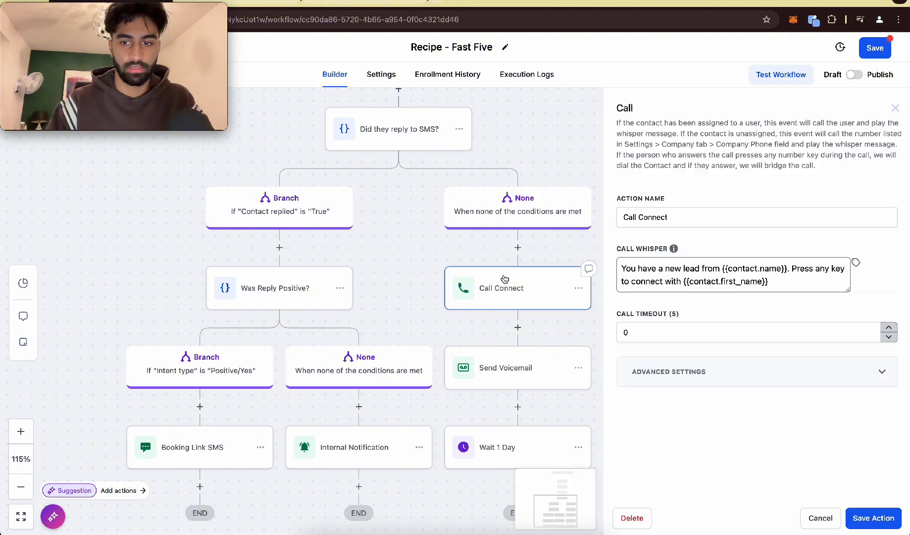
{"action": "left_click", "coordinate": [649, 339]}
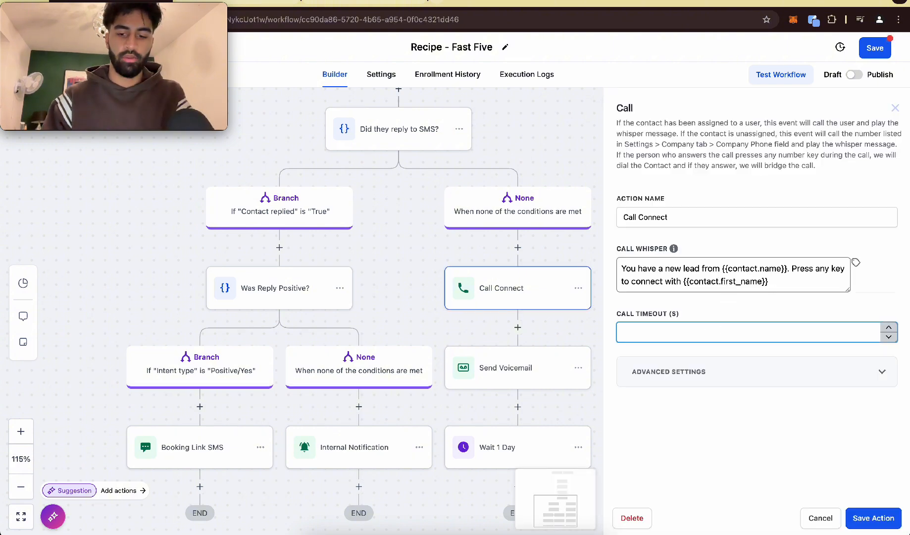
- Examine the voicemail detection and keypress options in the Call Connect action's advanced settings
{"action": "left_click", "coordinate": [749, 371]}
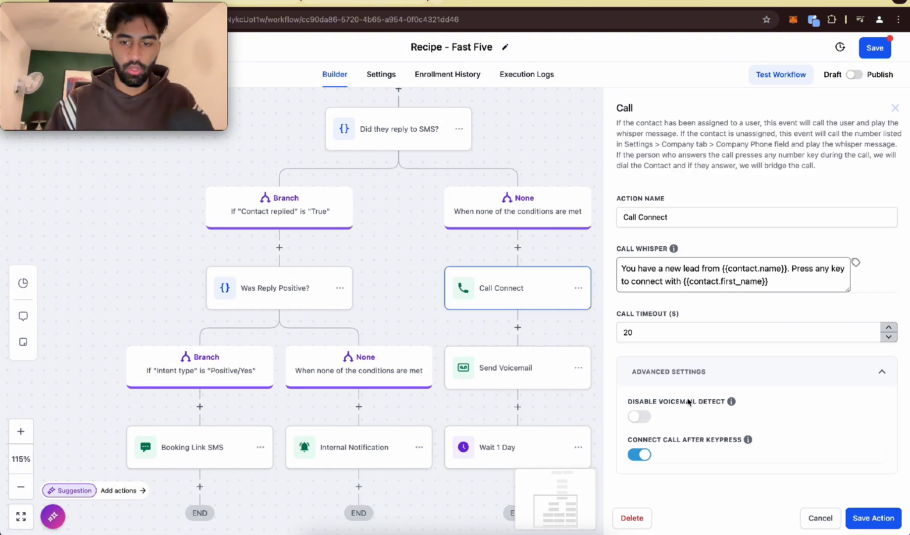
{"action": "left_click_drag", "start_coordinate": [737, 402], "coordinate": [591, 401]}
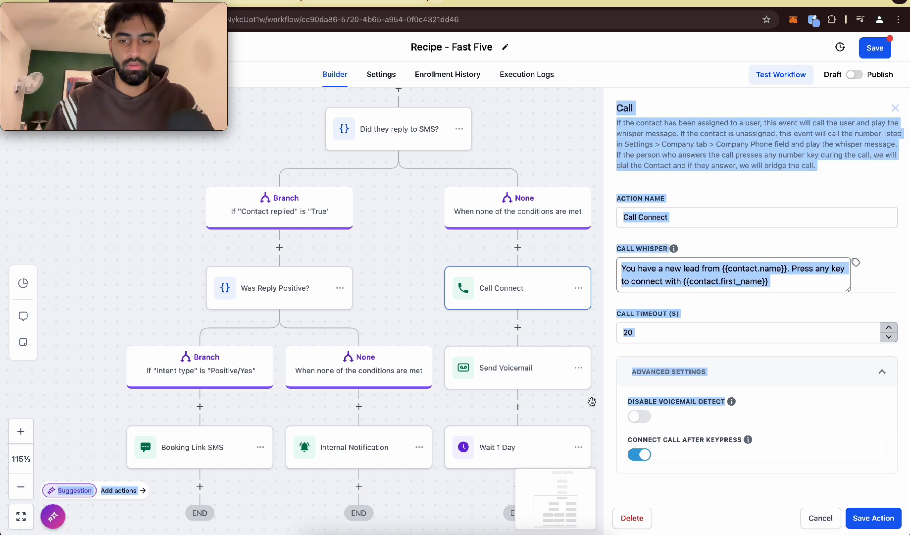
{"action": "left_click", "coordinate": [646, 416]}
{"action": "left_click", "coordinate": [642, 419]}
{"action": "triple_click", "coordinate": [674, 405]}
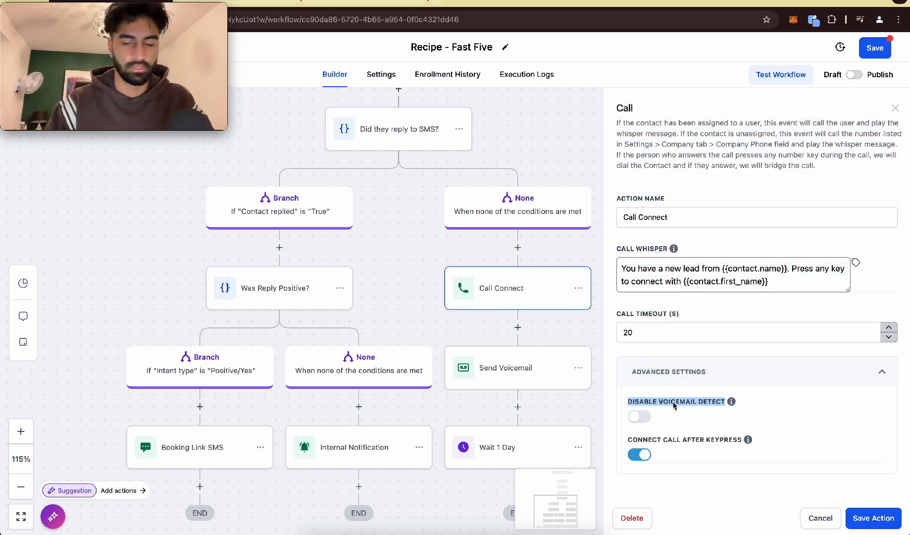
{"action": "left_click", "coordinate": [687, 405]}
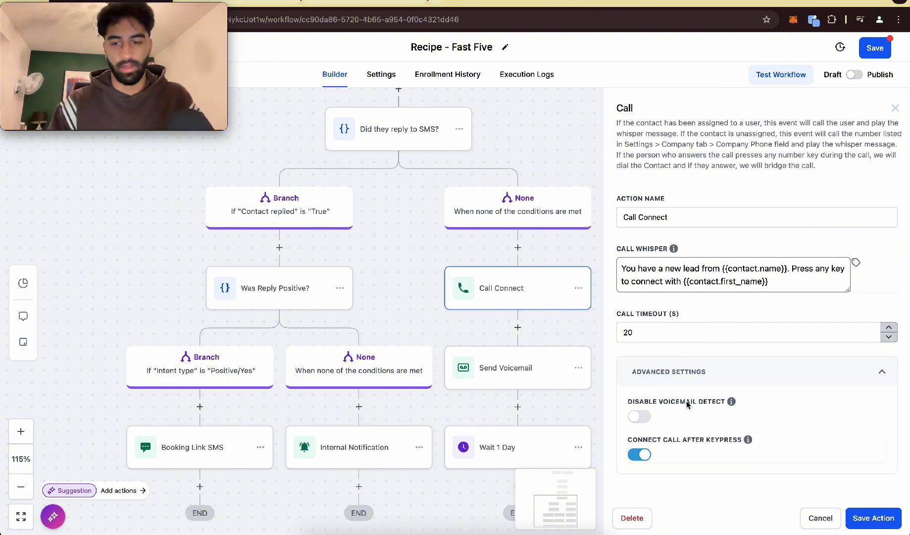
{"action": "triple_click", "coordinate": [687, 405]}
{"action": "left_click", "coordinate": [790, 379]}
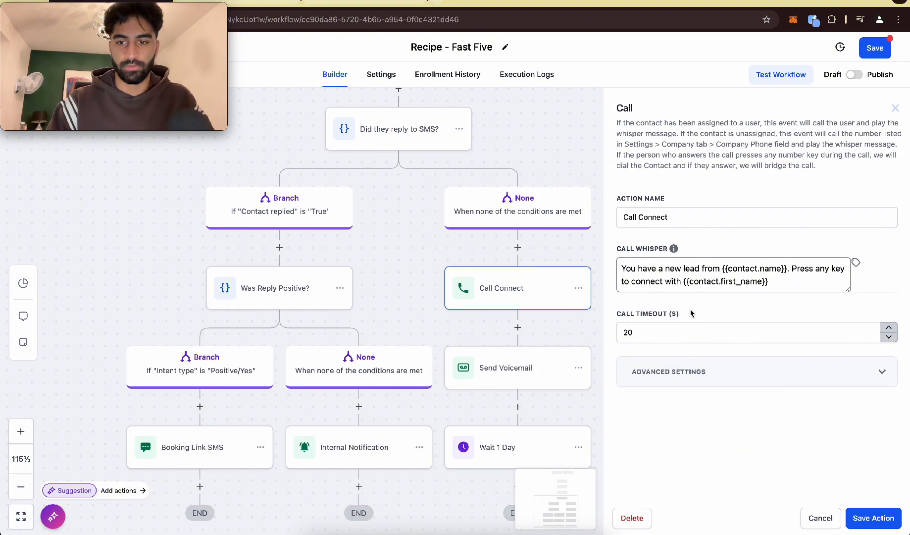
- Reword the call whisper to "You have a new lead from Alam-X. Press any key to connect with your new lead {{contact.first_name}}" and save
{"action": "triple_click", "coordinate": [786, 282]}
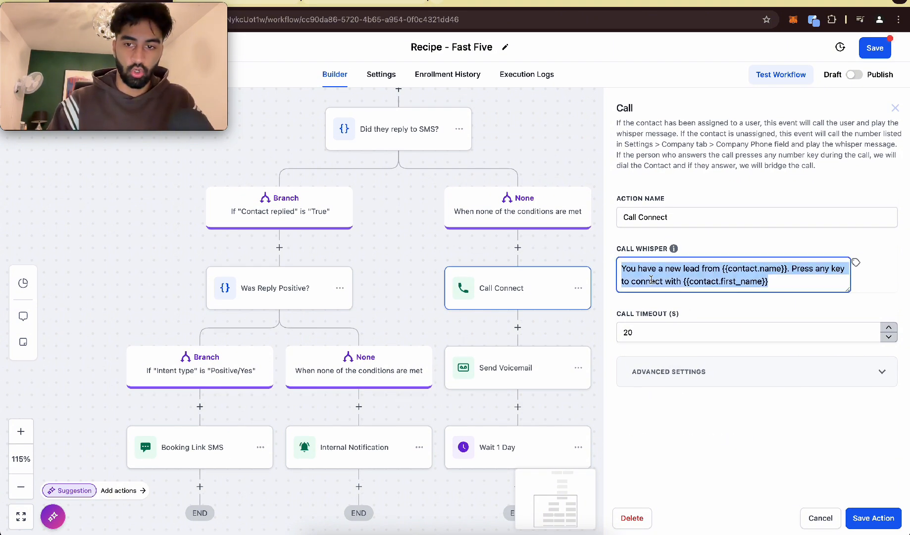
{"action": "left_click", "coordinate": [652, 280]}
{"action": "left_click_drag", "start_coordinate": [723, 268], "coordinate": [786, 267]}
{"action": "key", "text": "BackSpace"}
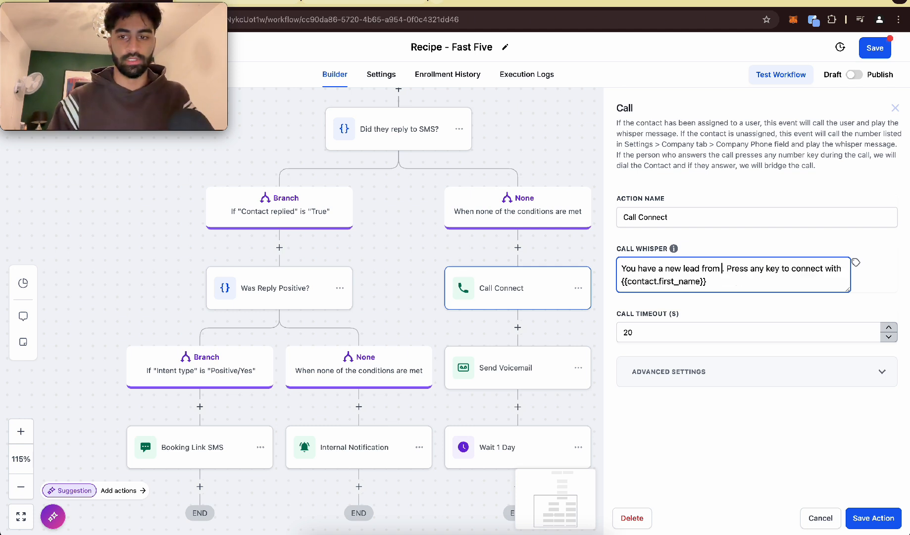
{"action": "type", "text": "Alam"}
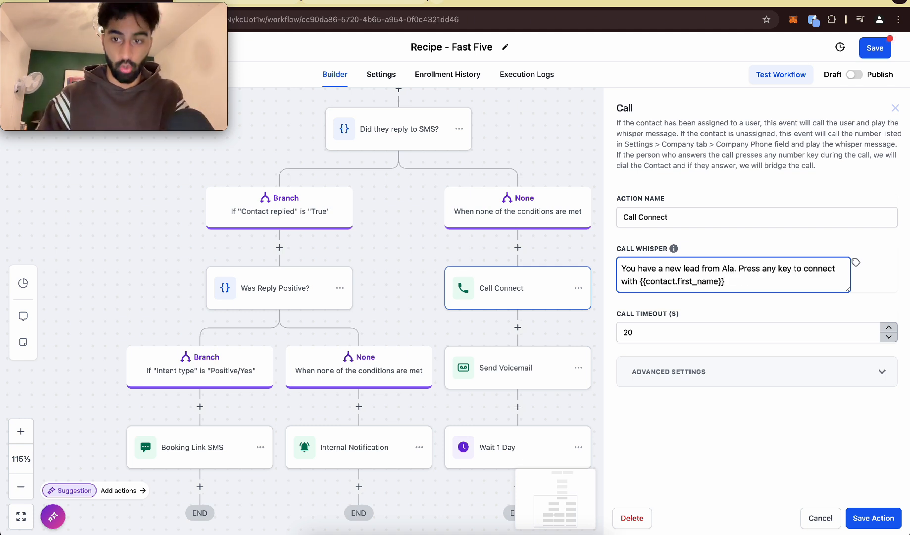
{"action": "type", "text": "-X"}
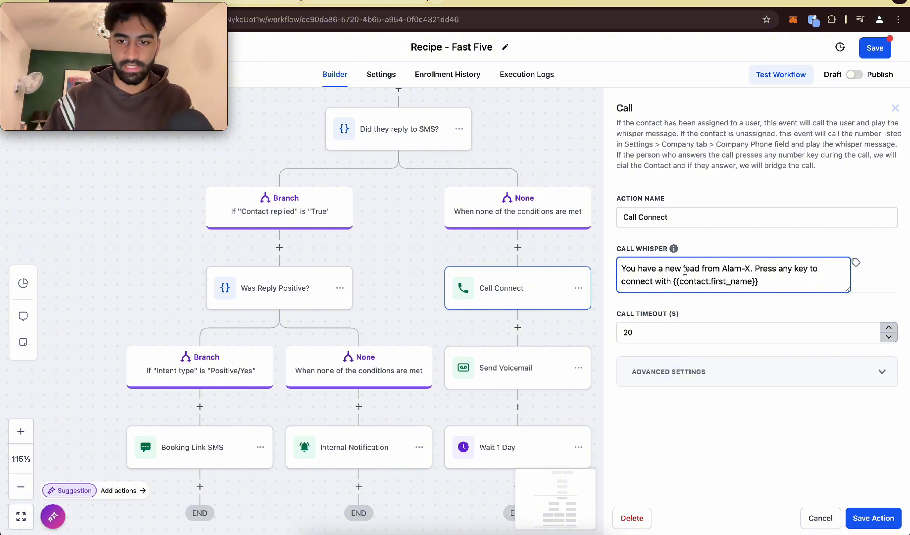
{"action": "type", "text": " your"}
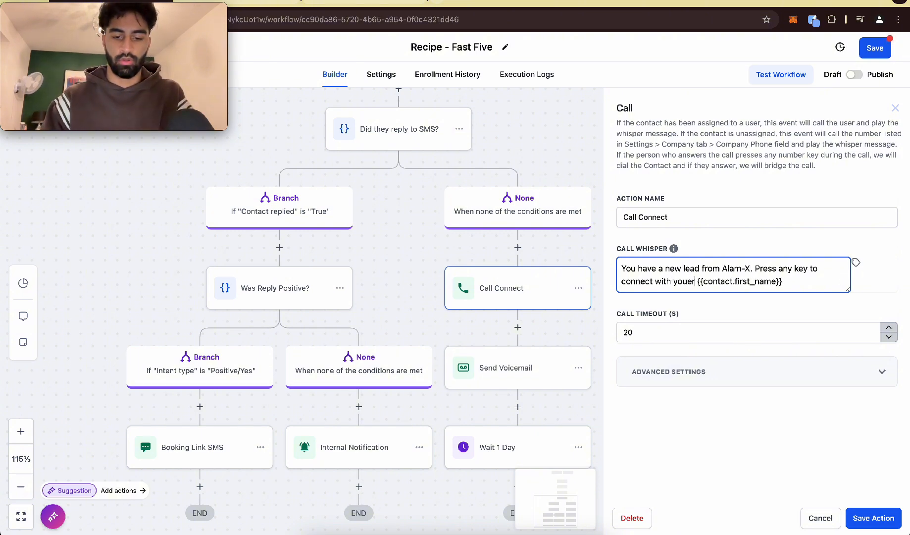
{"action": "type", "text": " new lead"}
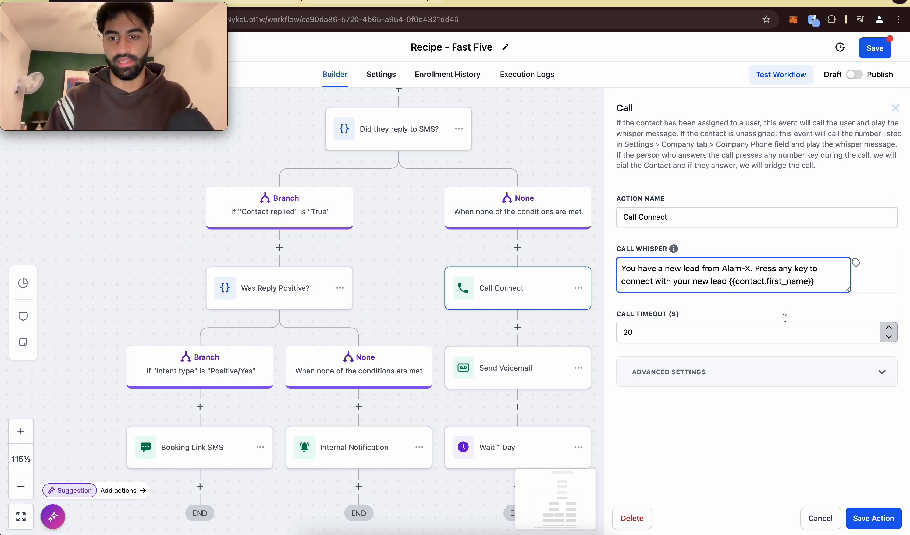
{"action": "left_click", "coordinate": [857, 518]}
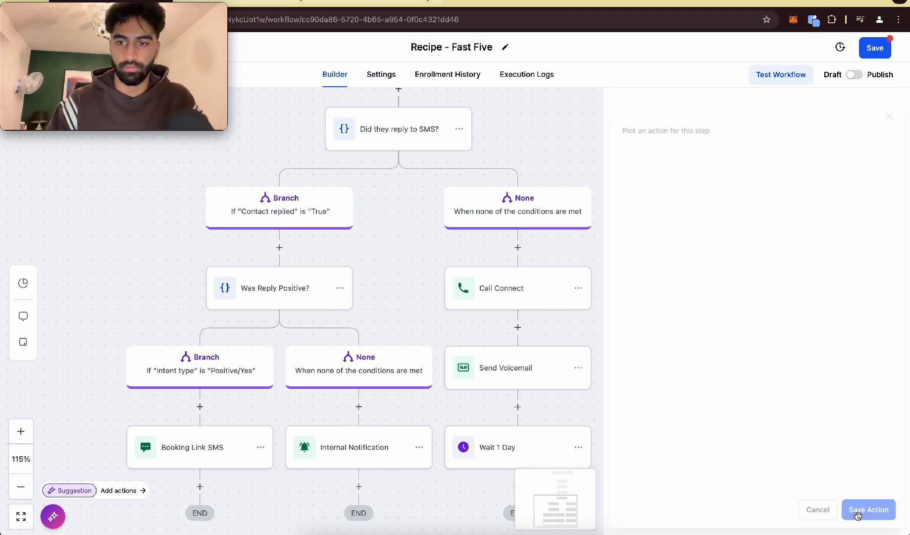
- Recheck the whisper message of the Call Connect action and save the action again
{"action": "left_click", "coordinate": [544, 308]}
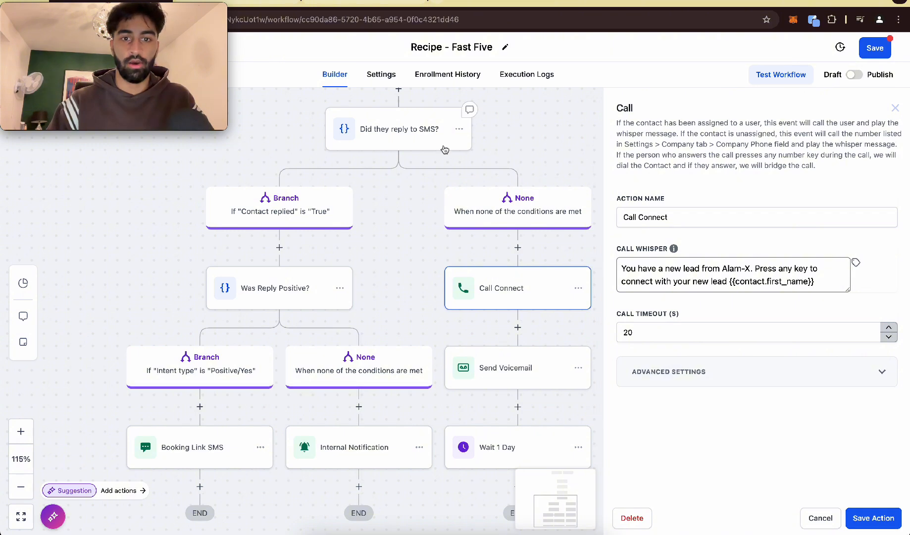
{"action": "scroll", "coordinate": [445, 213], "scroll_direction": "up", "scroll_amount": 3}
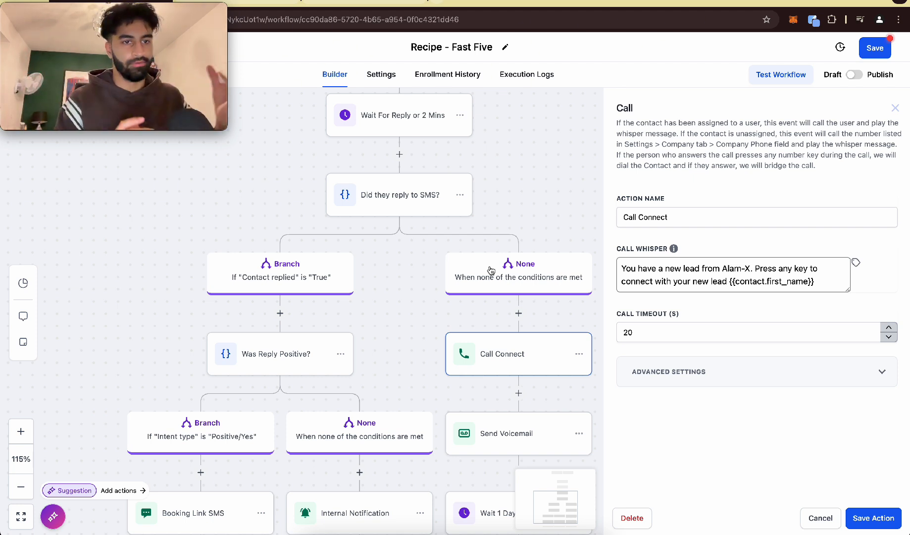
{"action": "left_click_drag", "start_coordinate": [635, 268], "coordinate": [763, 282]}
{"action": "left_click", "coordinate": [763, 282]}
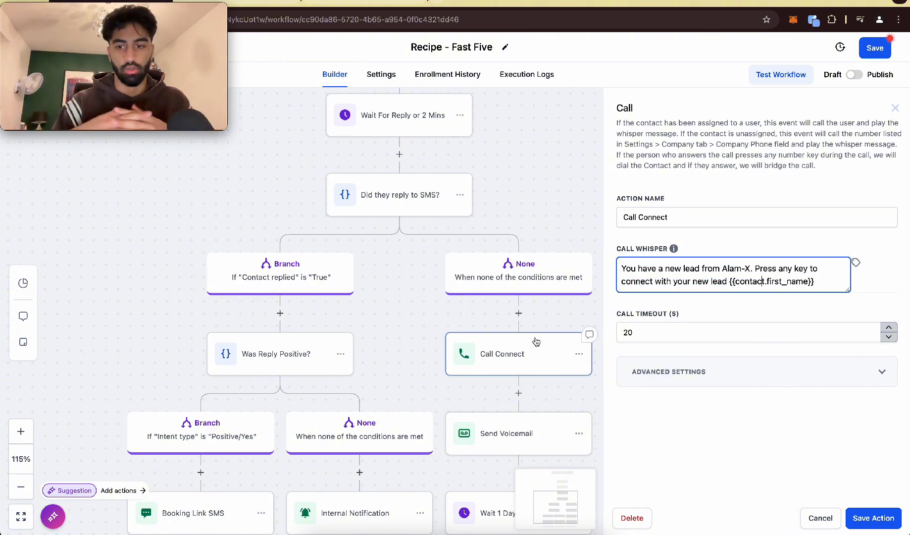
{"action": "left_click", "coordinate": [879, 520]}
- Review the pre-recorded audio file of the Send Voicemail action and save the action
{"action": "scroll", "coordinate": [572, 367], "scroll_direction": "down", "scroll_amount": 3}
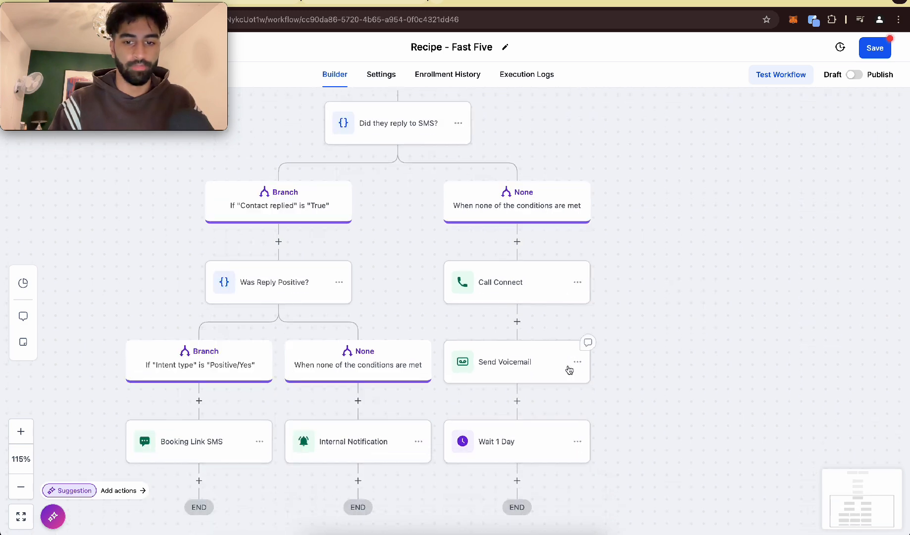
{"action": "left_click", "coordinate": [530, 358]}
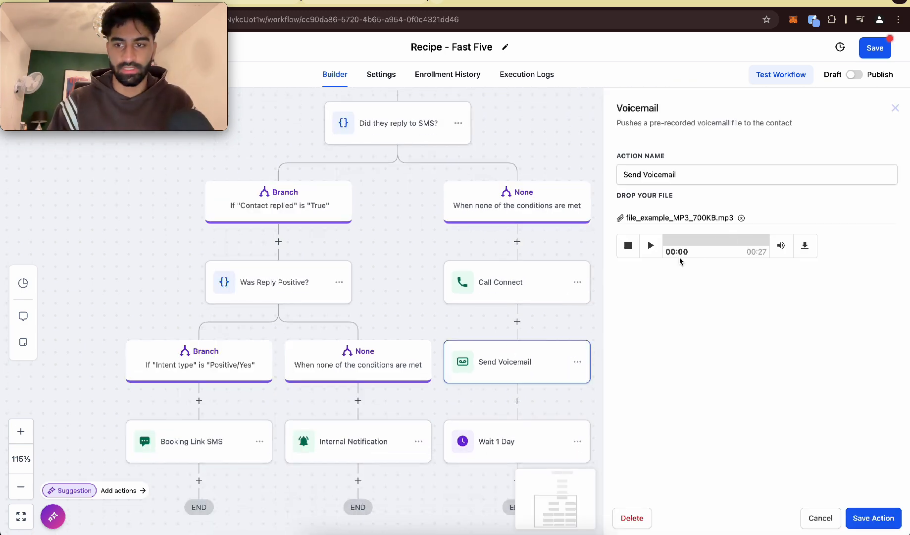
{"action": "left_click", "coordinate": [858, 516]}
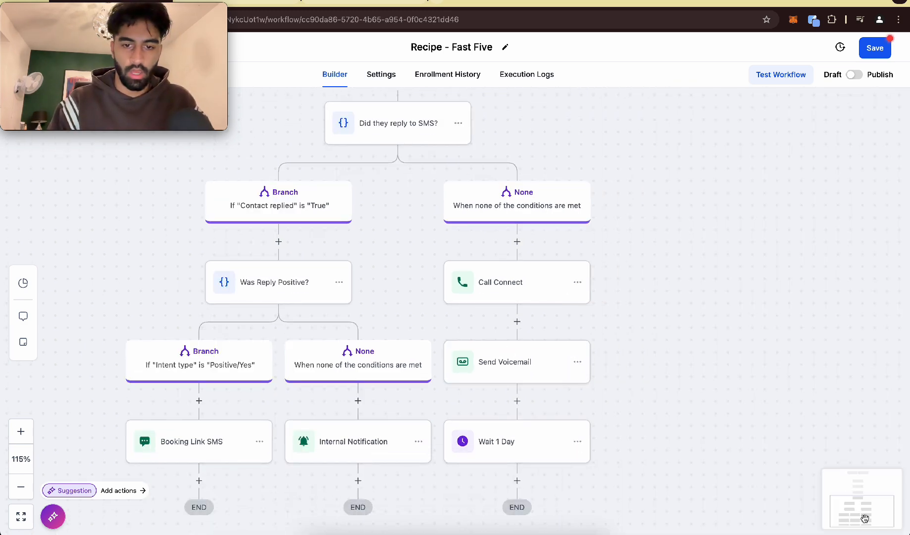
- Review the "Was Reply Positive?" condition under the "Contact replied" branch, including its intent type rule, and save the action
{"action": "scroll", "coordinate": [584, 347], "scroll_direction": "down", "scroll_amount": 3}
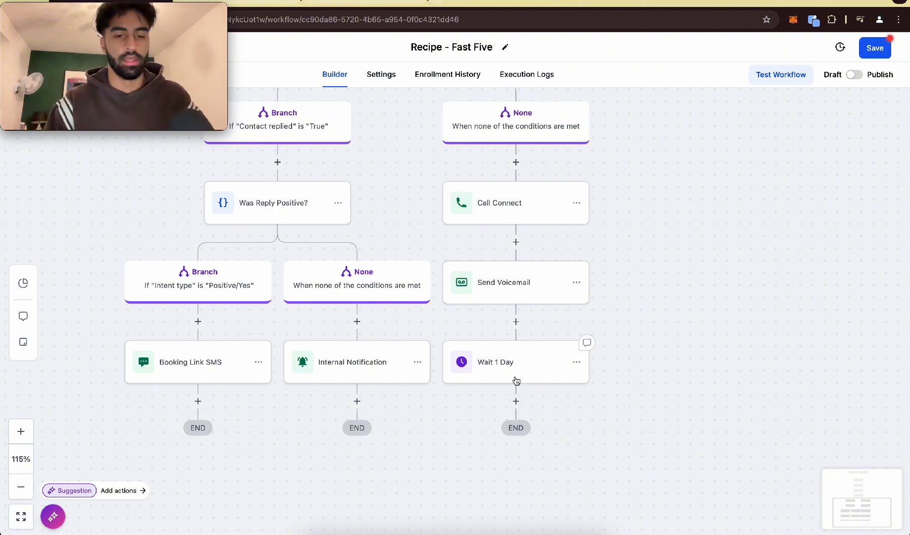
{"action": "scroll", "coordinate": [431, 331], "scroll_direction": "up", "scroll_amount": 5}
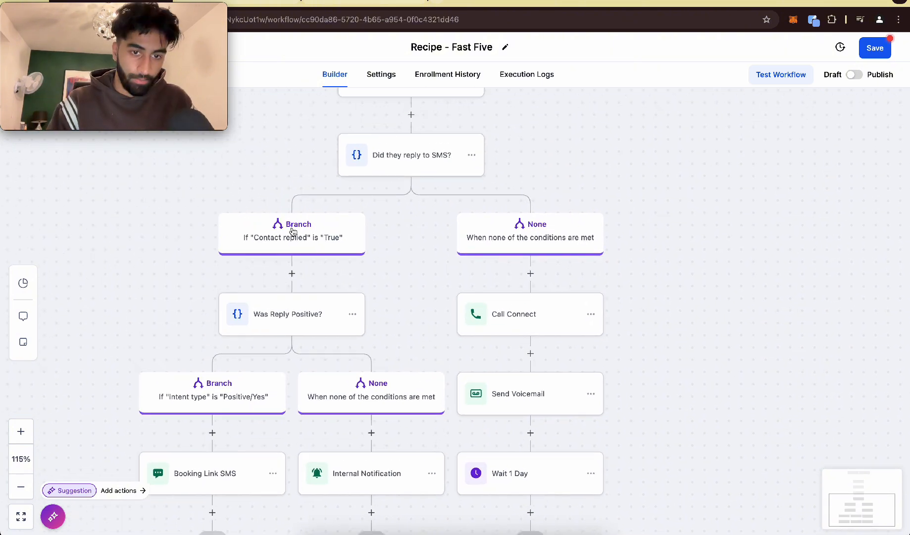
{"action": "scroll", "coordinate": [285, 319], "scroll_direction": "down", "scroll_amount": 4}
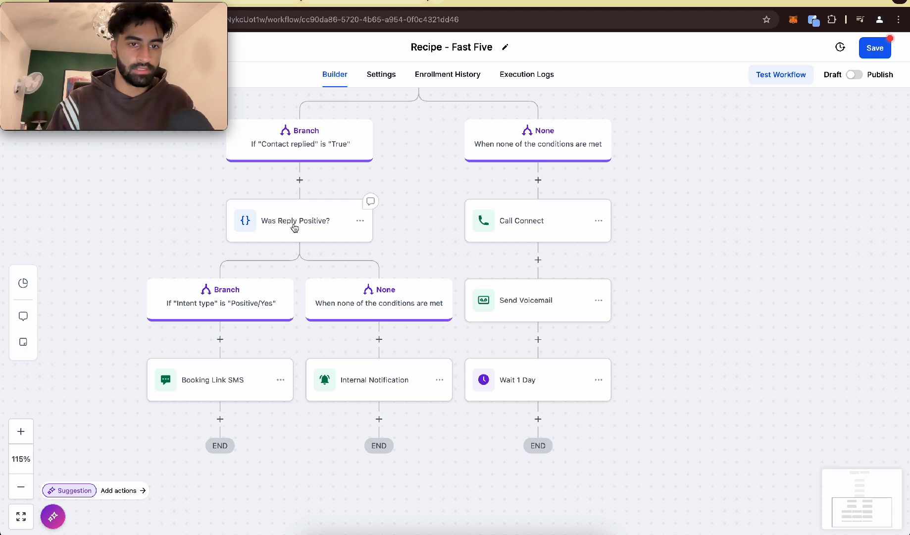
{"action": "scroll", "coordinate": [295, 229], "scroll_direction": "up", "scroll_amount": 6}
{"action": "scroll", "coordinate": [541, 309], "scroll_direction": "down", "scroll_amount": 5}
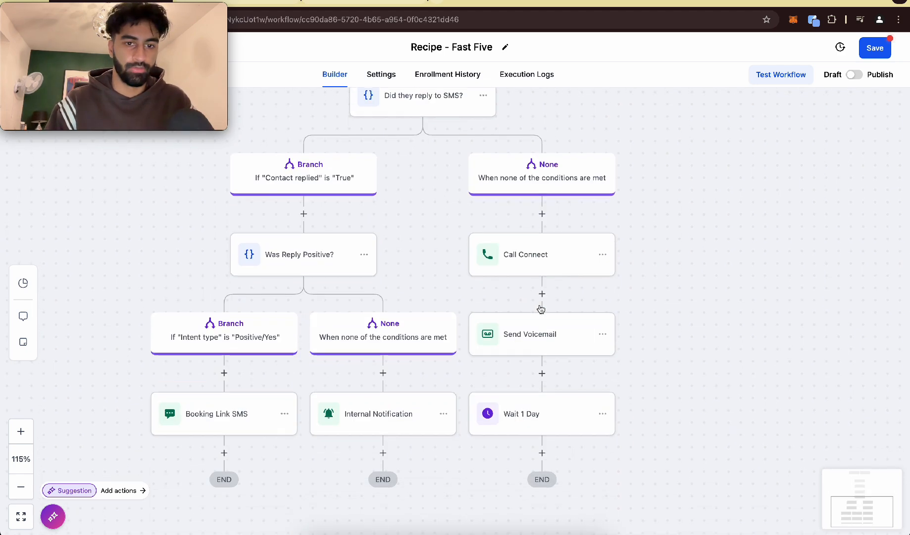
{"action": "left_click", "coordinate": [289, 261]}
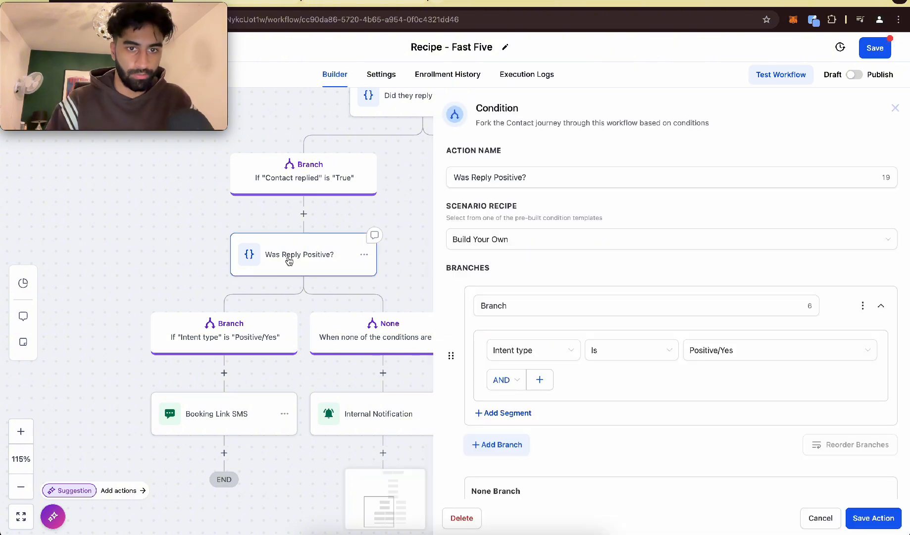
{"action": "left_click", "coordinate": [874, 517]}
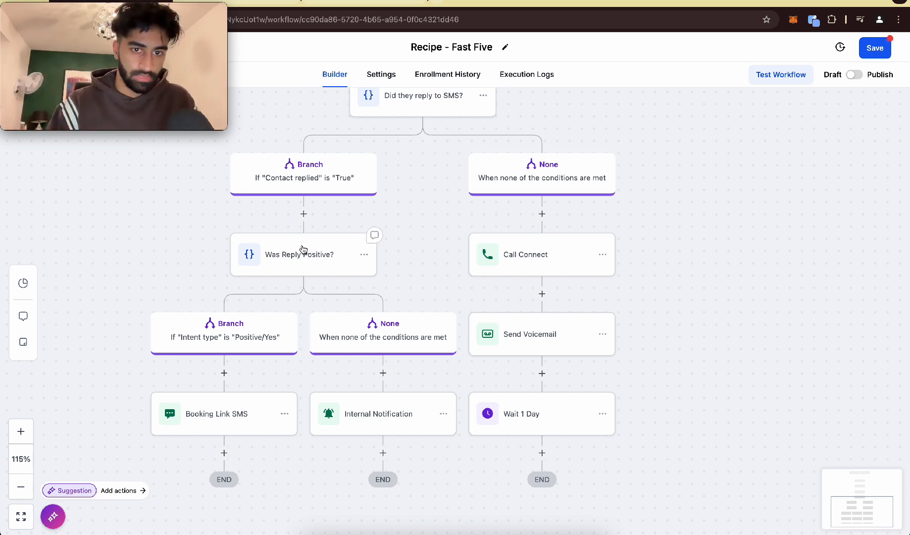
{"action": "left_click", "coordinate": [300, 264]}
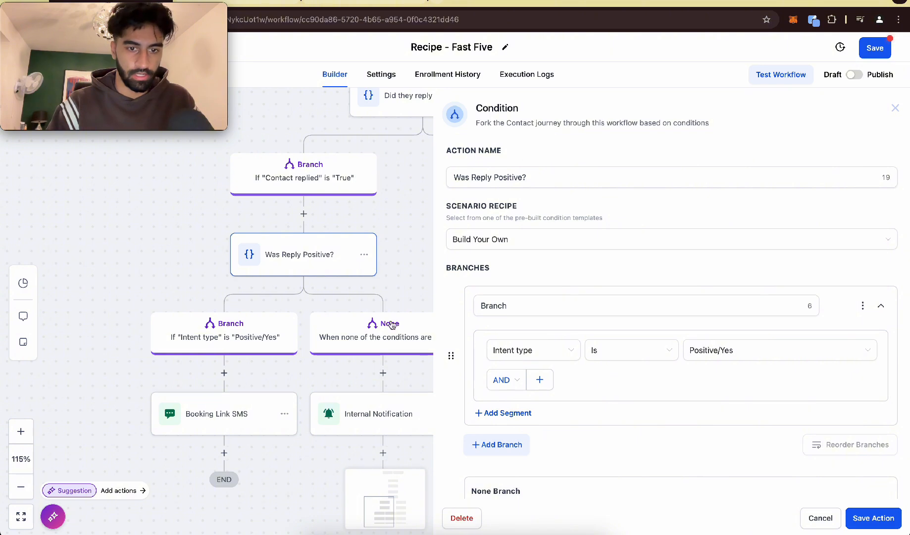
{"action": "left_click", "coordinate": [872, 517]}
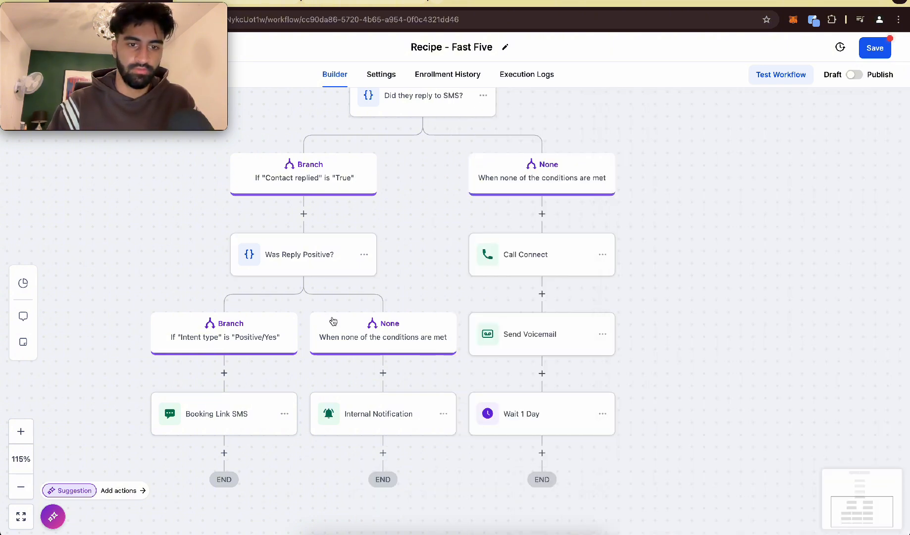
- Review the message text of the Booking Link SMS under the Positive/Yes branch and save the action
{"action": "scroll", "coordinate": [268, 297], "scroll_direction": "down", "scroll_amount": 5}
{"action": "left_click", "coordinate": [193, 298]}
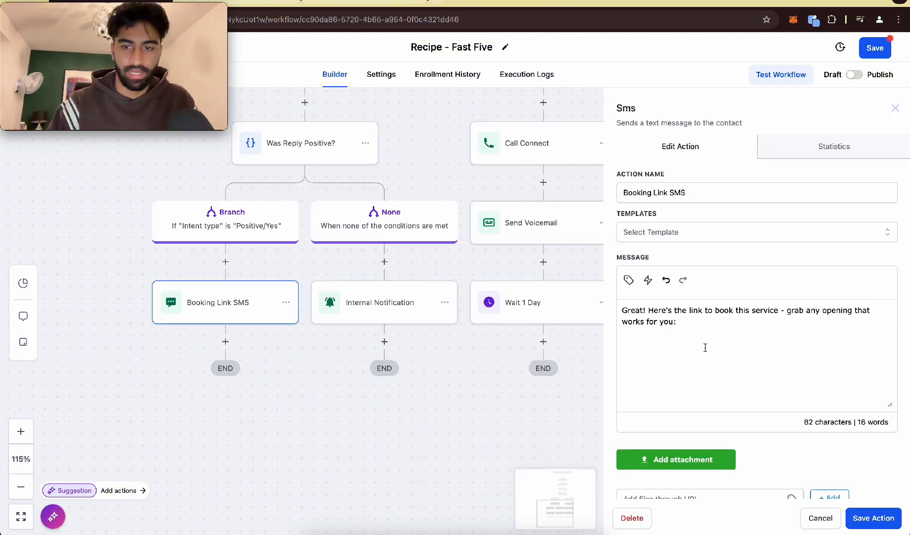
{"action": "left_click_drag", "start_coordinate": [687, 333], "coordinate": [640, 303]}
{"action": "left_click", "coordinate": [697, 321]}
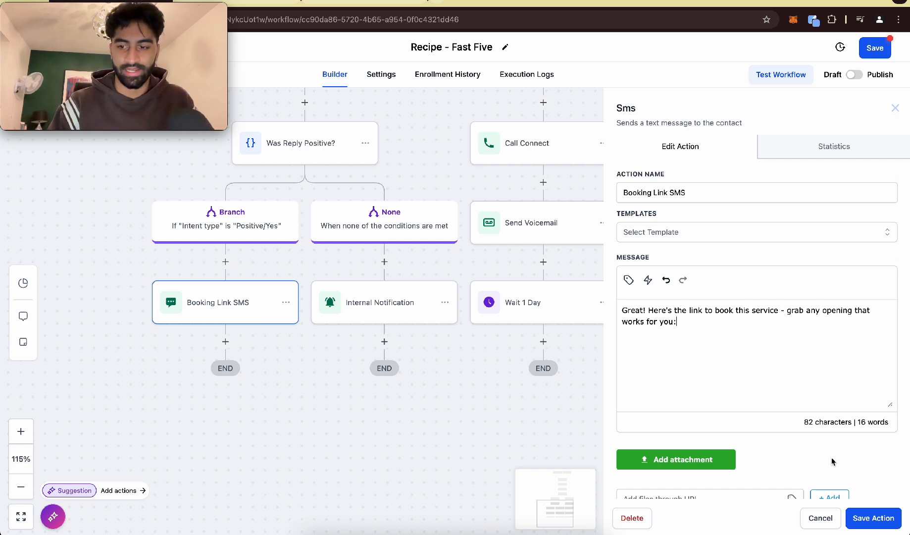
{"action": "left_click", "coordinate": [874, 517]}
- Choose Notification as the type for the Internal Notification action under the None branch and save the action
{"action": "left_click", "coordinate": [352, 308]}
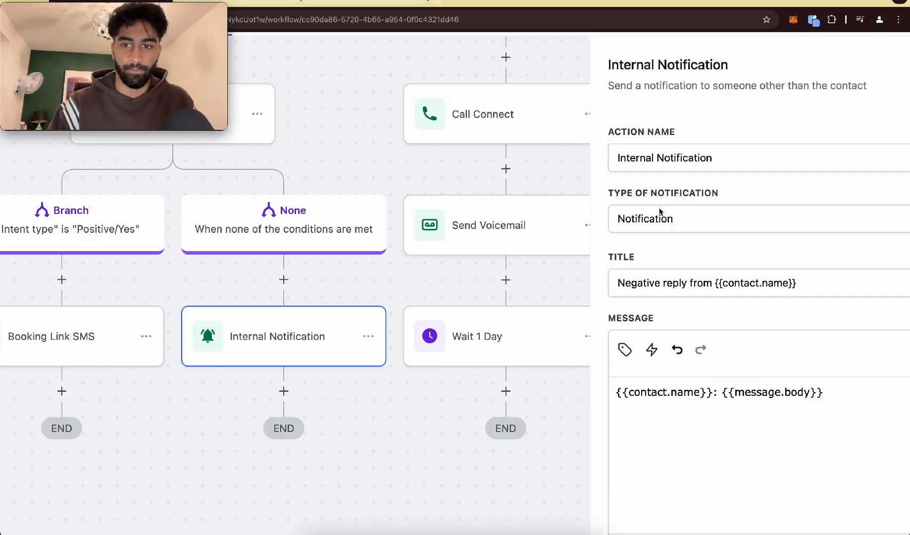
{"action": "left_click", "coordinate": [659, 217]}
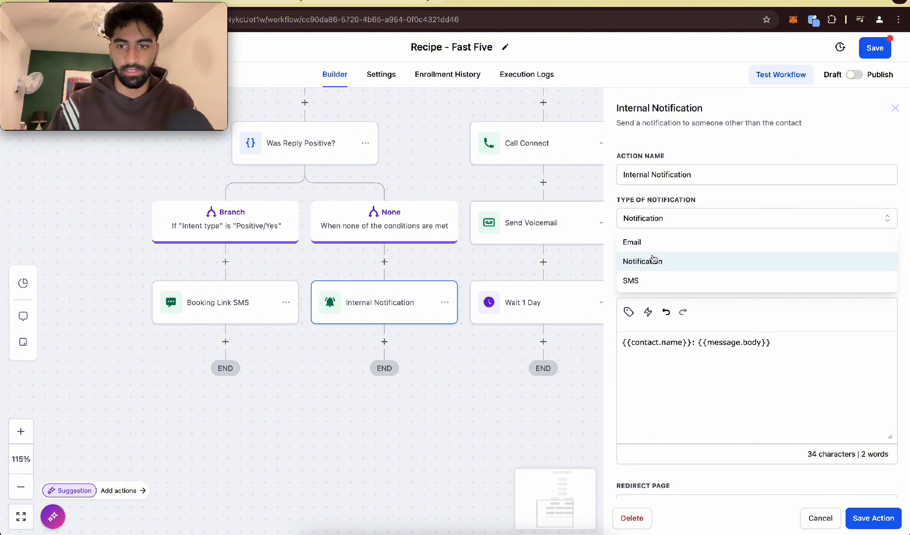
{"action": "left_click", "coordinate": [654, 260]}
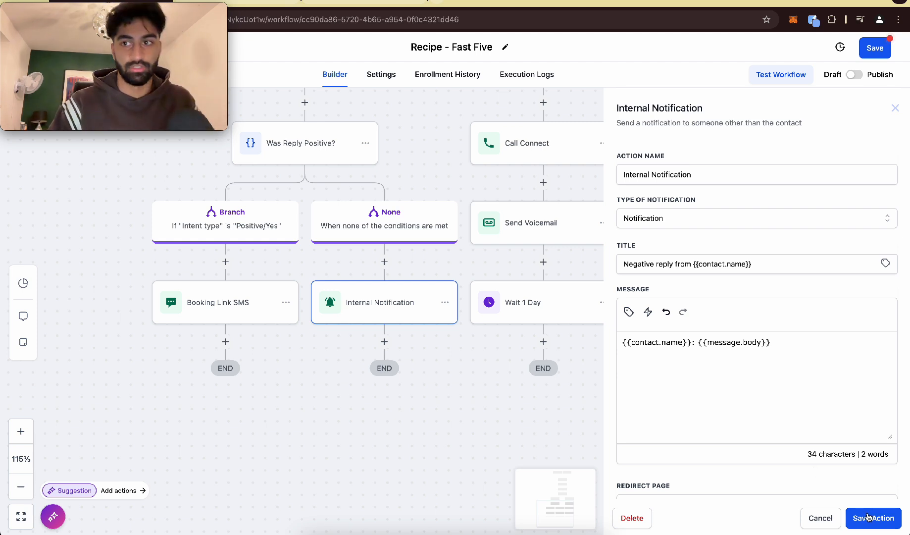
{"action": "left_click", "coordinate": [867, 518]}
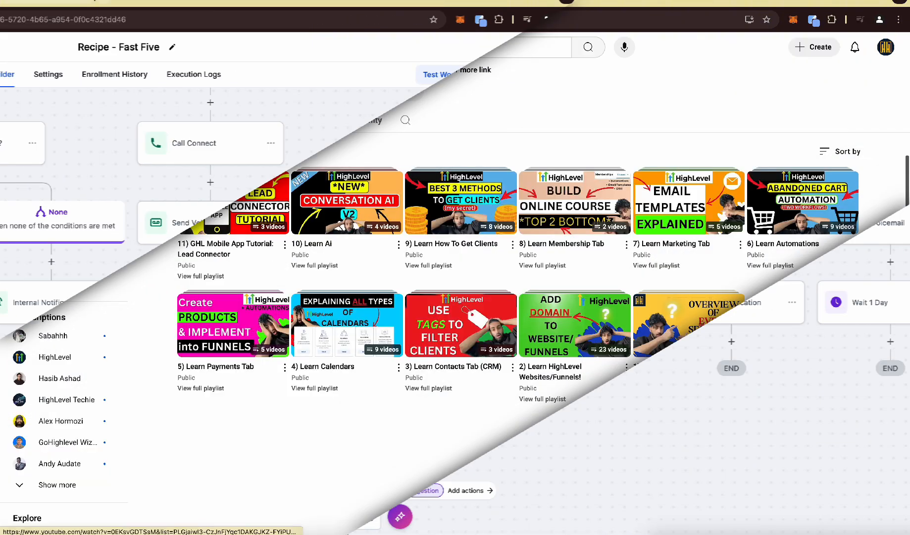
{"action": "scroll", "coordinate": [603, 262], "scroll_direction": "down", "scroll_amount": 5}
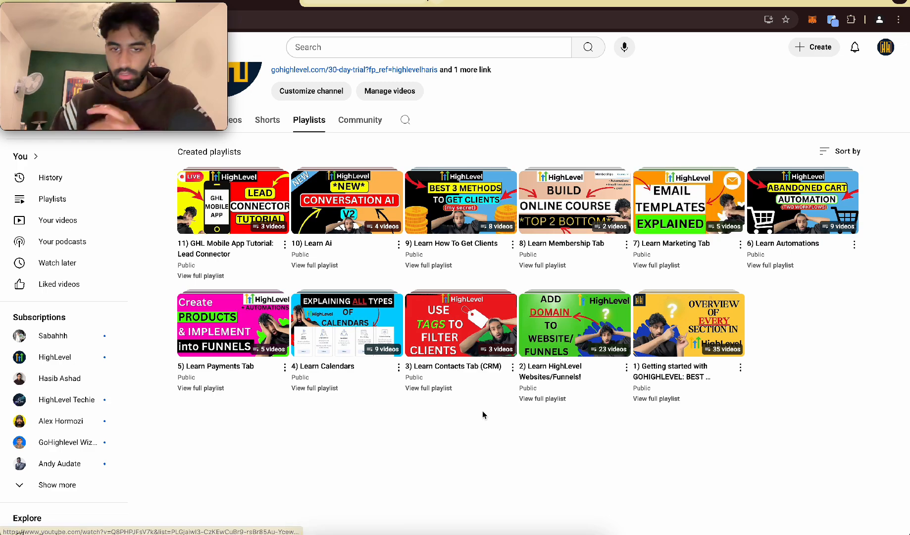
{"action": "scroll", "coordinate": [480, 312], "scroll_direction": "up", "scroll_amount": 4}
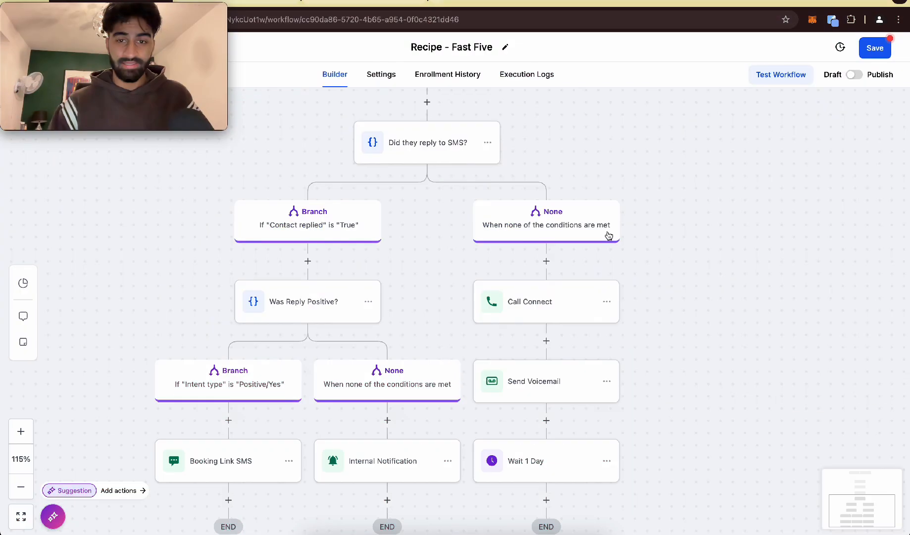
{"action": "scroll", "coordinate": [581, 385], "scroll_direction": "down", "scroll_amount": 5}
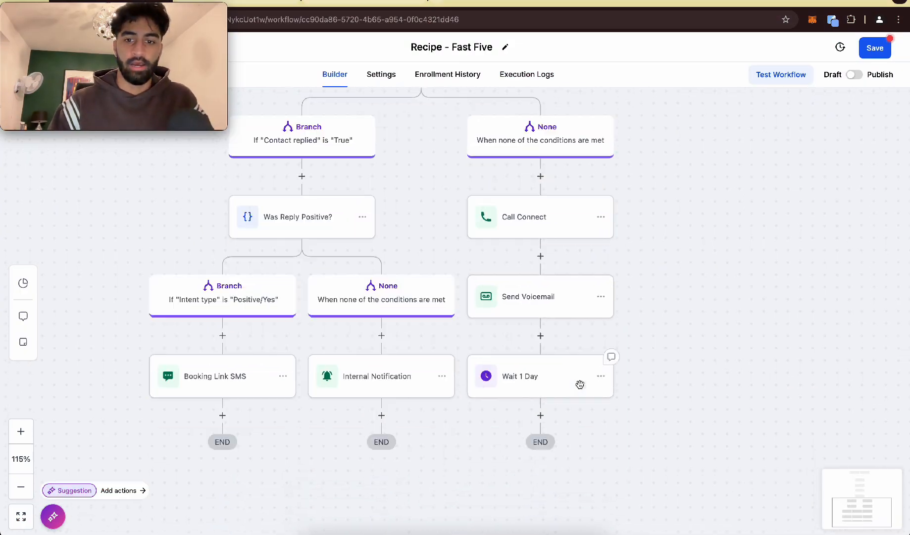
{"action": "scroll", "coordinate": [579, 382], "scroll_direction": "up", "scroll_amount": 3}
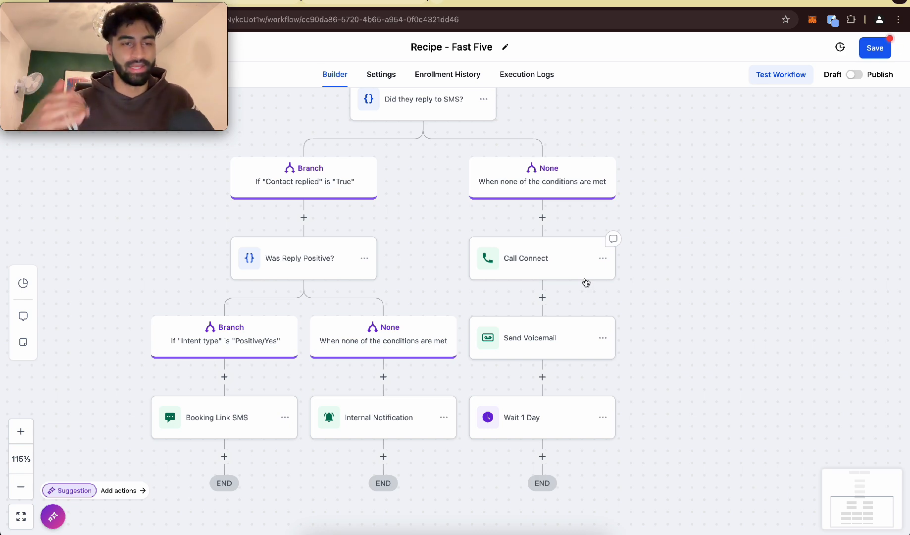
- Try the Specific Time window in the workflow's communication settings, turn it off again and return to the workflow canvas
{"action": "left_click", "coordinate": [381, 74]}
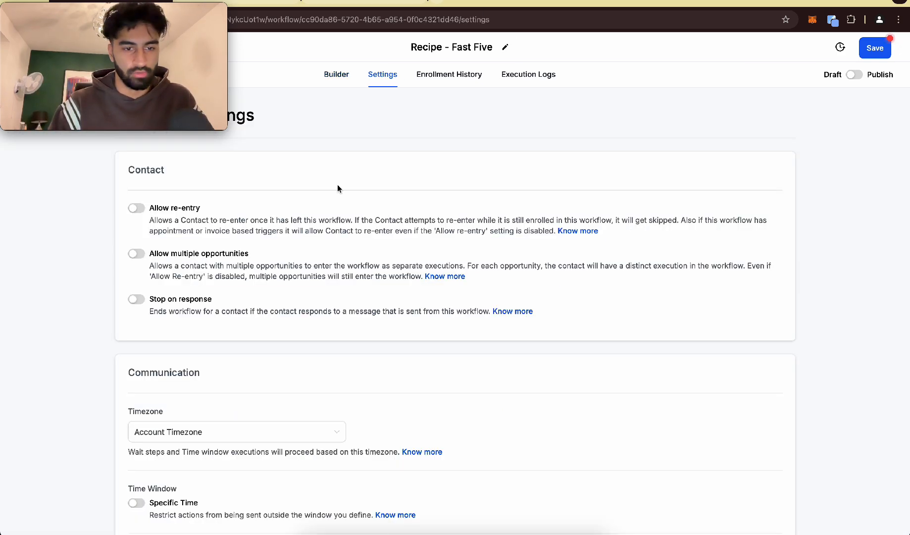
{"action": "scroll", "coordinate": [310, 279], "scroll_direction": "down", "scroll_amount": 5}
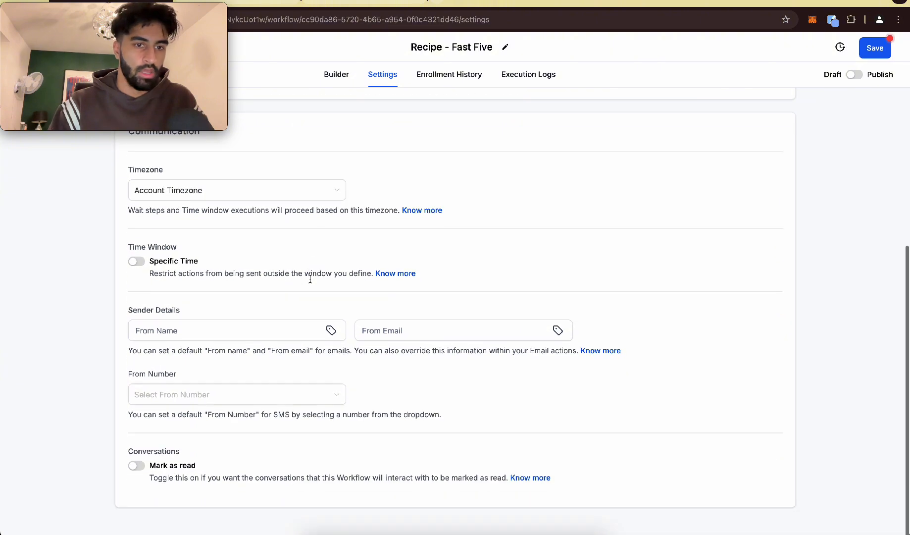
{"action": "left_click", "coordinate": [137, 262]}
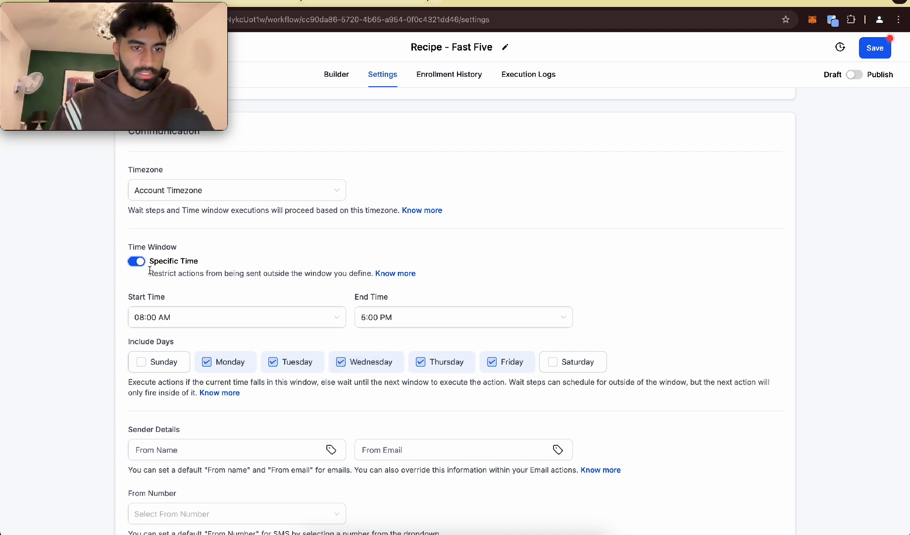
{"action": "left_click", "coordinate": [138, 262]}
{"action": "left_click", "coordinate": [334, 75]}
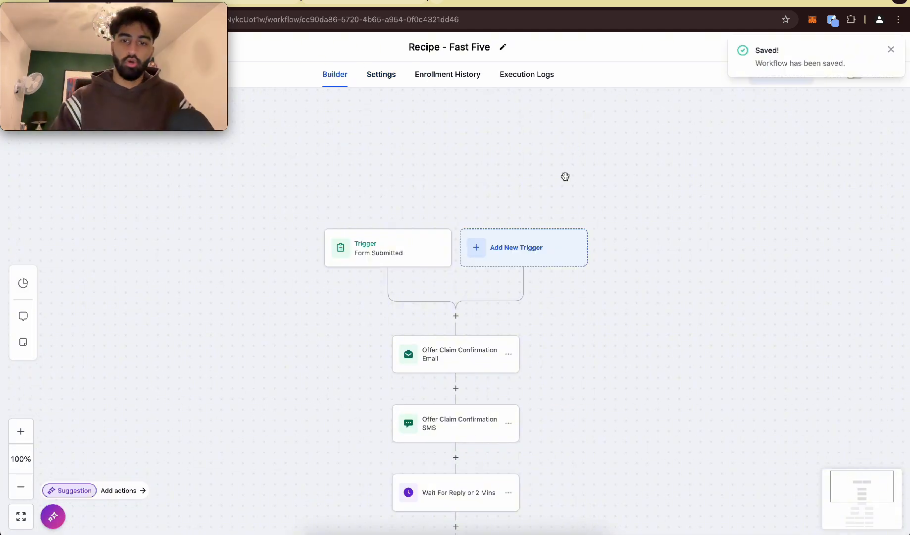
- Add an Assign To User action directly before the Offer Claim Confirmation Email, choose the account user for it and save the action
{"action": "left_click", "coordinate": [456, 317]}
{"action": "type", "text": "as"}
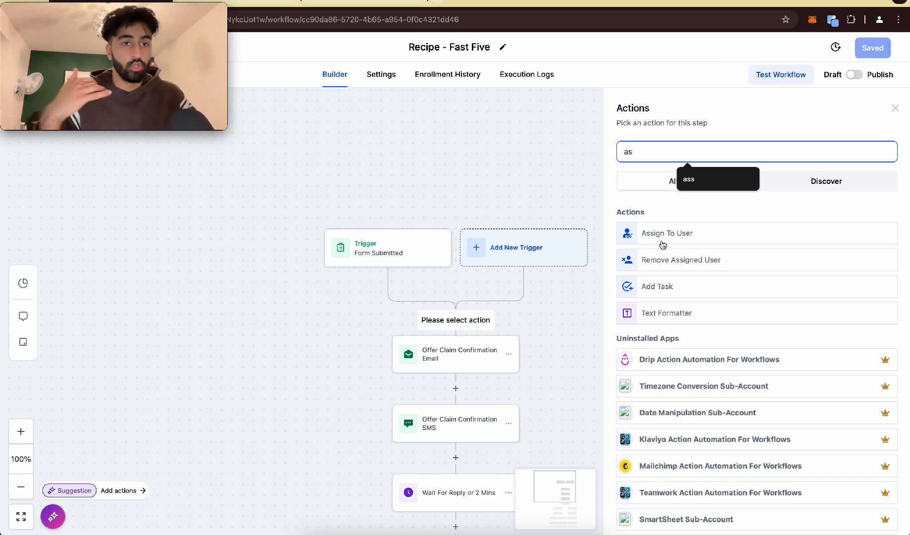
{"action": "left_click", "coordinate": [662, 244]}
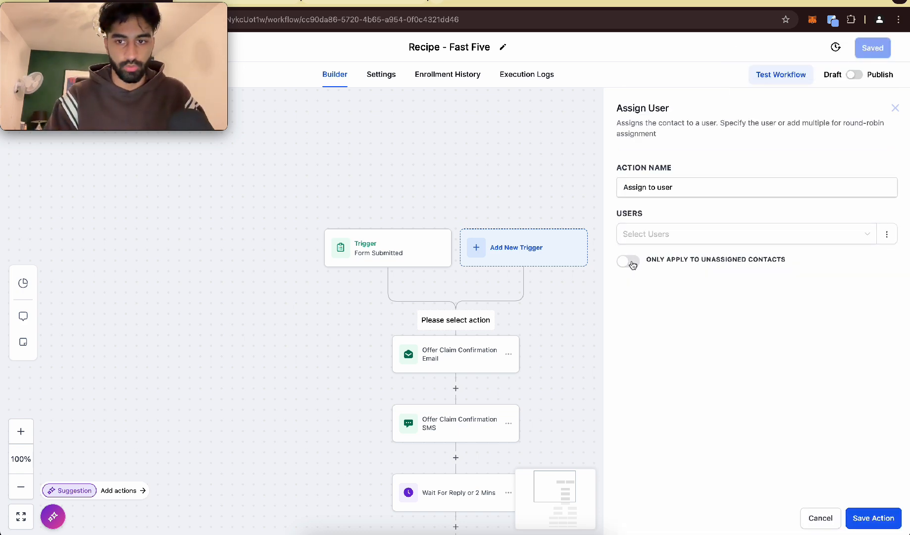
{"action": "left_click", "coordinate": [667, 235]}
{"action": "left_click", "coordinate": [675, 259]}
{"action": "left_click", "coordinate": [811, 413]}
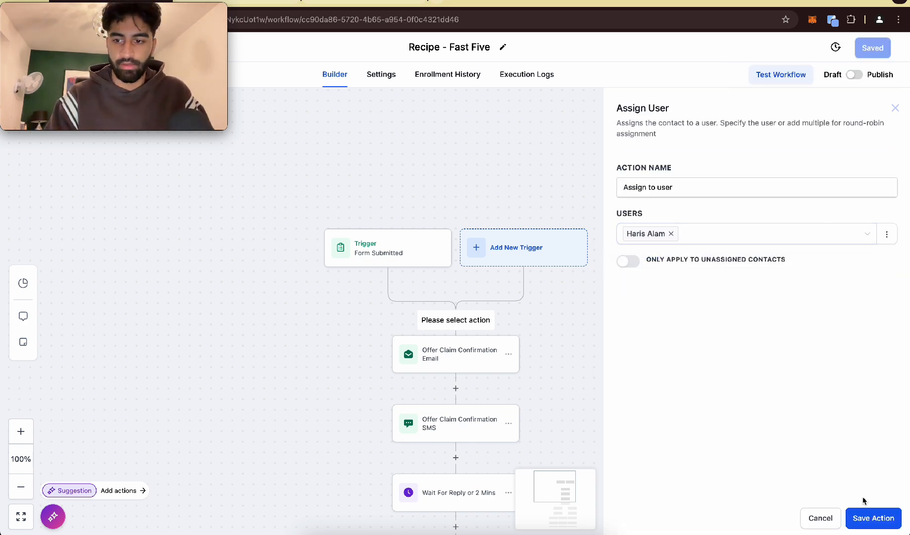
{"action": "left_click", "coordinate": [871, 520]}
- Review the selected user and the unassigned-contacts option of the Assign to user action and save the action
{"action": "scroll", "coordinate": [473, 255], "scroll_direction": "up", "scroll_amount": 3}
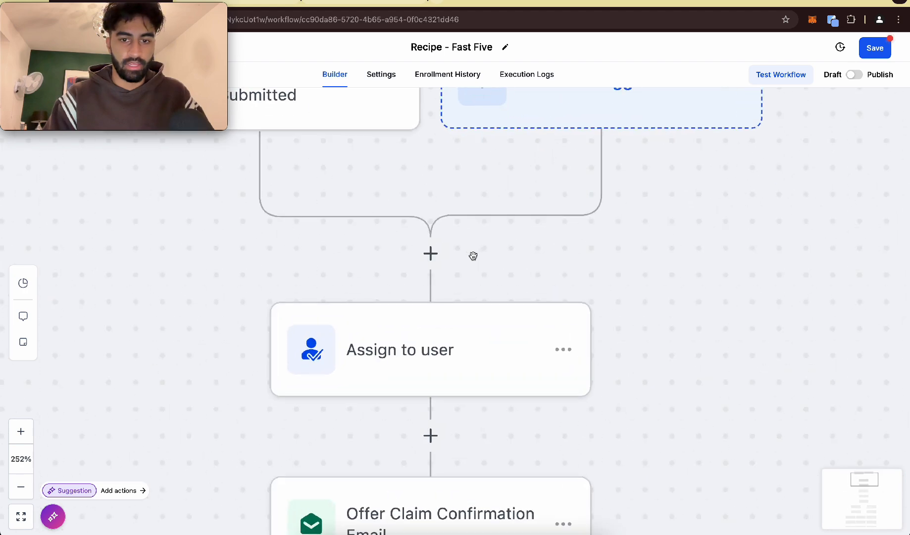
{"action": "left_click", "coordinate": [443, 307]}
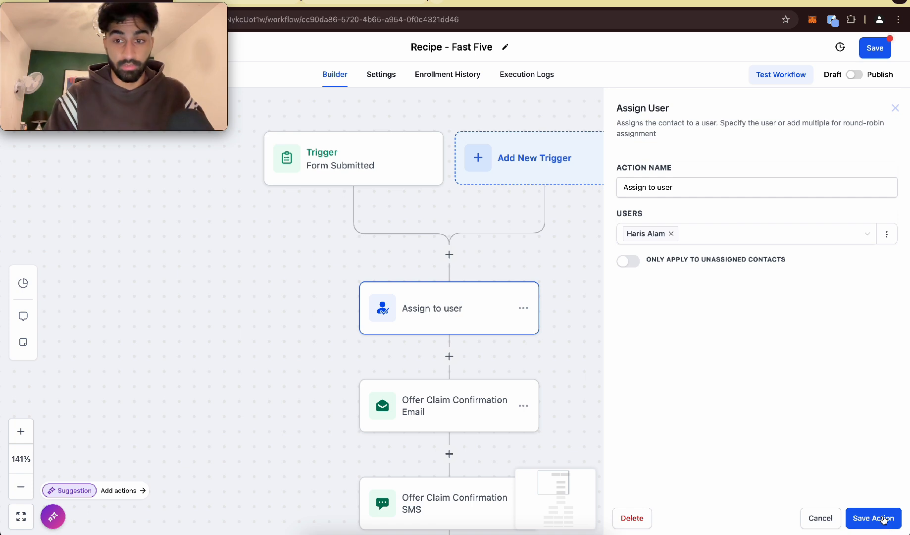
{"action": "left_click", "coordinate": [884, 519]}
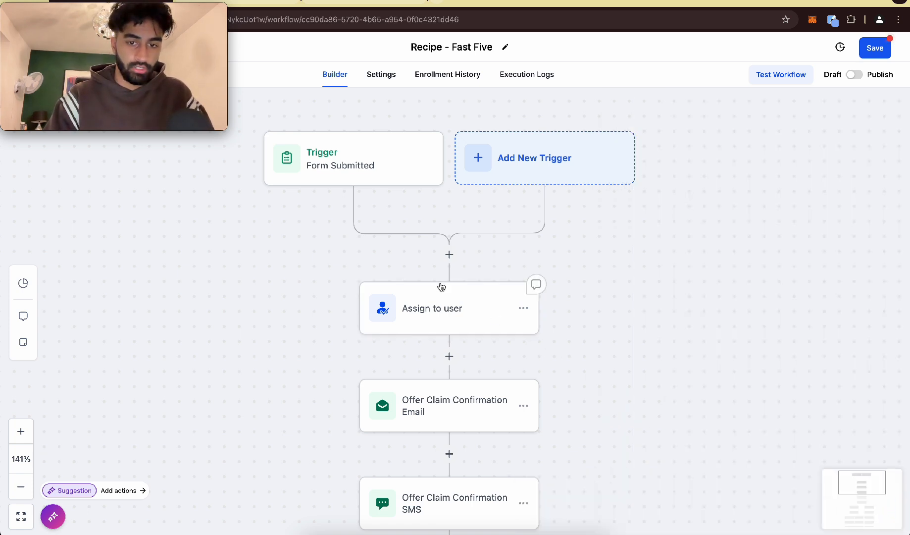
- Save the Recipe - Fast Five workflow and switch it from Draft to Publish
{"action": "scroll", "coordinate": [440, 275], "scroll_direction": "down", "scroll_amount": 2}
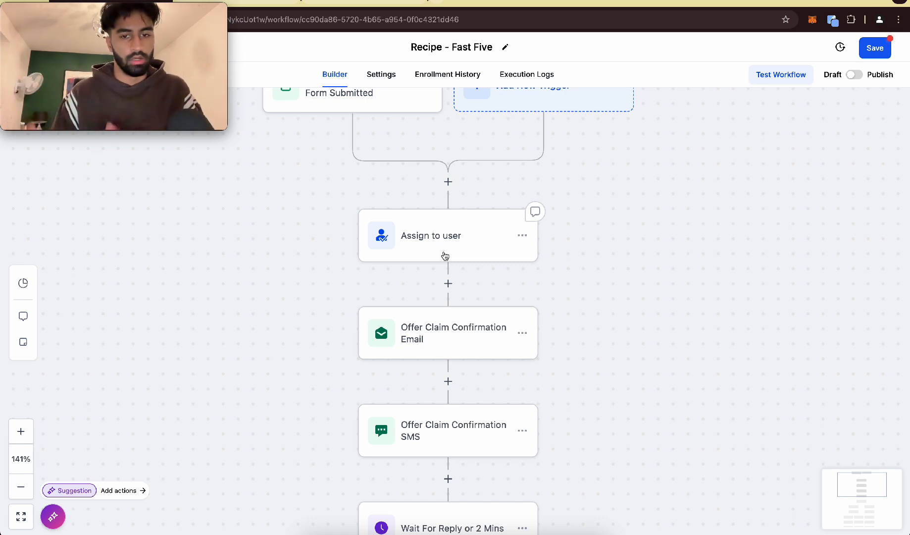
{"action": "scroll", "coordinate": [446, 255], "scroll_direction": "down", "scroll_amount": 5, "text": "ctrl"}
{"action": "scroll", "coordinate": [581, 218], "scroll_direction": "down", "scroll_amount": 10}
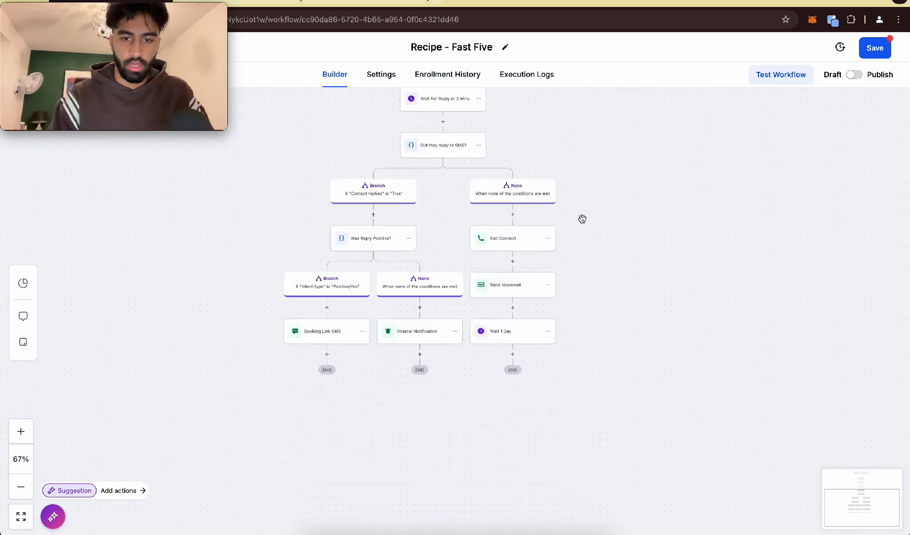
{"action": "left_click", "coordinate": [875, 50]}
{"action": "scroll", "coordinate": [361, 196], "scroll_direction": "up", "scroll_amount": 5, "text": "ctrl"}
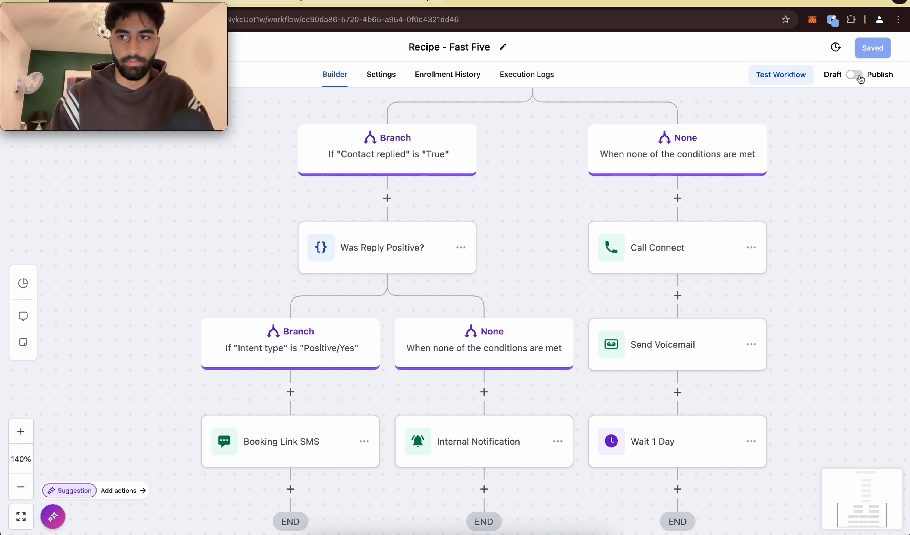
{"action": "left_click", "coordinate": [859, 77]}
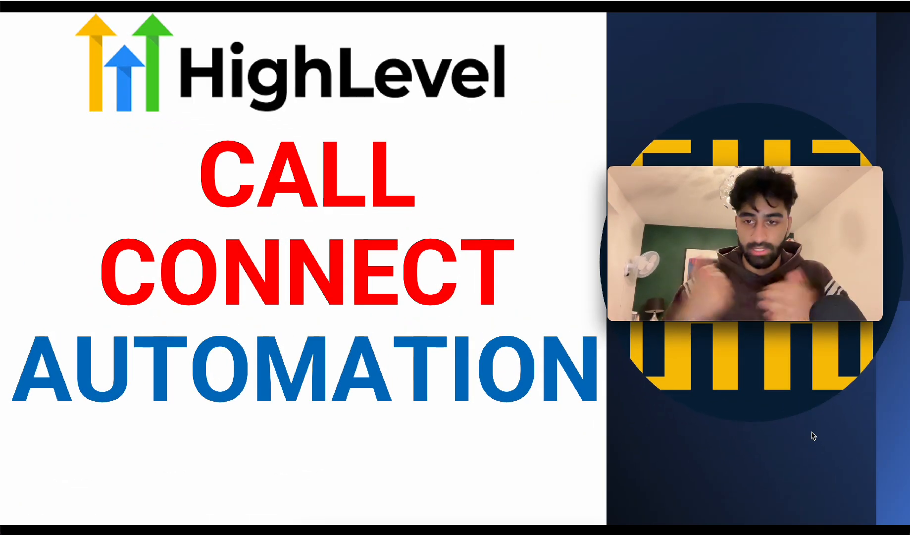